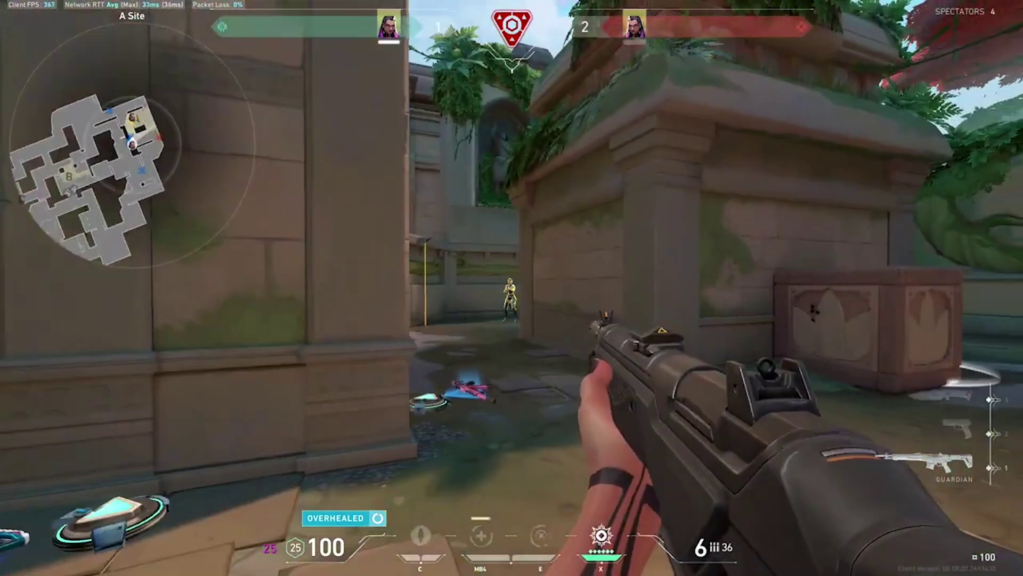
# Step: Swap to the melee knife (key 3) and begin defusing the spike at A Site (key 4)
pyautogui.press('3')
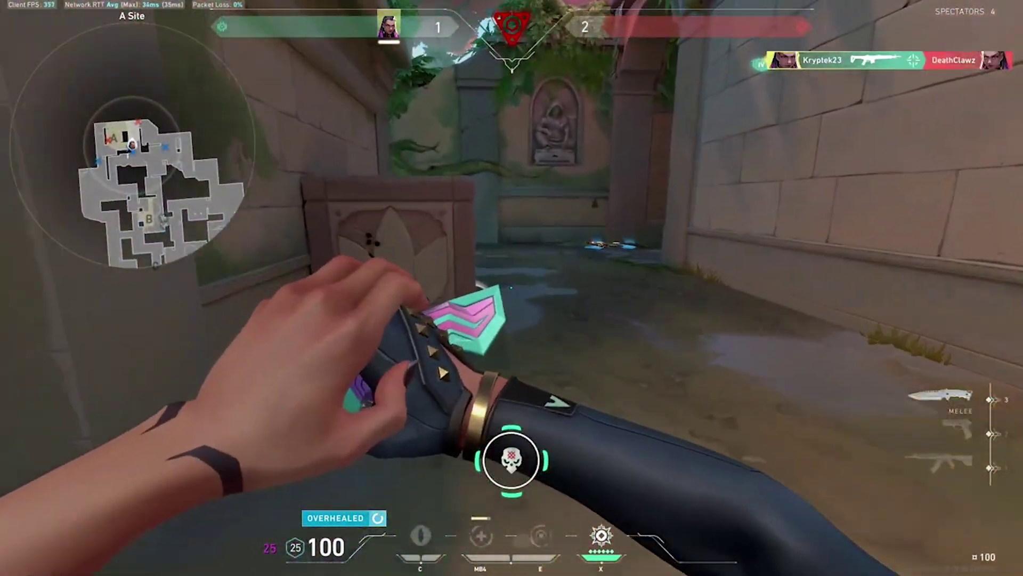
pyautogui.press('4')
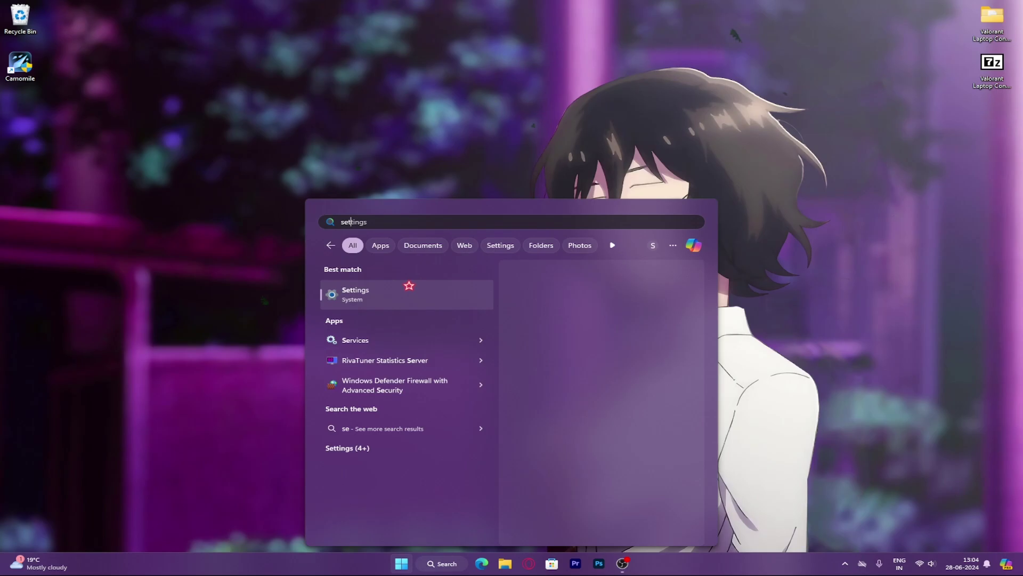
# Step: Open Settings, turn 'Allow your controller to open Game Bar' Off, and return to Gaming
pyautogui.press('Return')
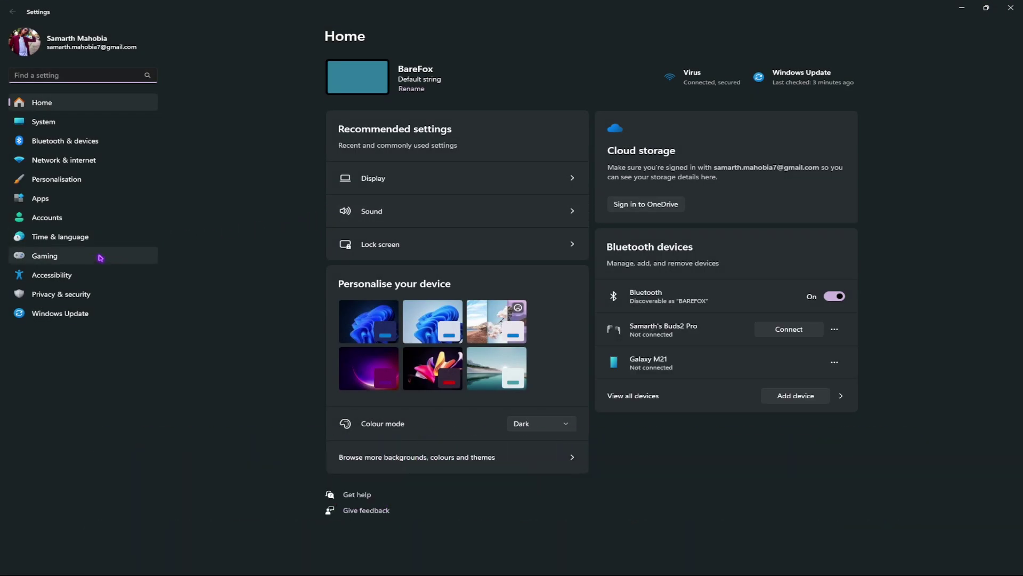
pyautogui.click(96, 257)
pyautogui.click(386, 80)
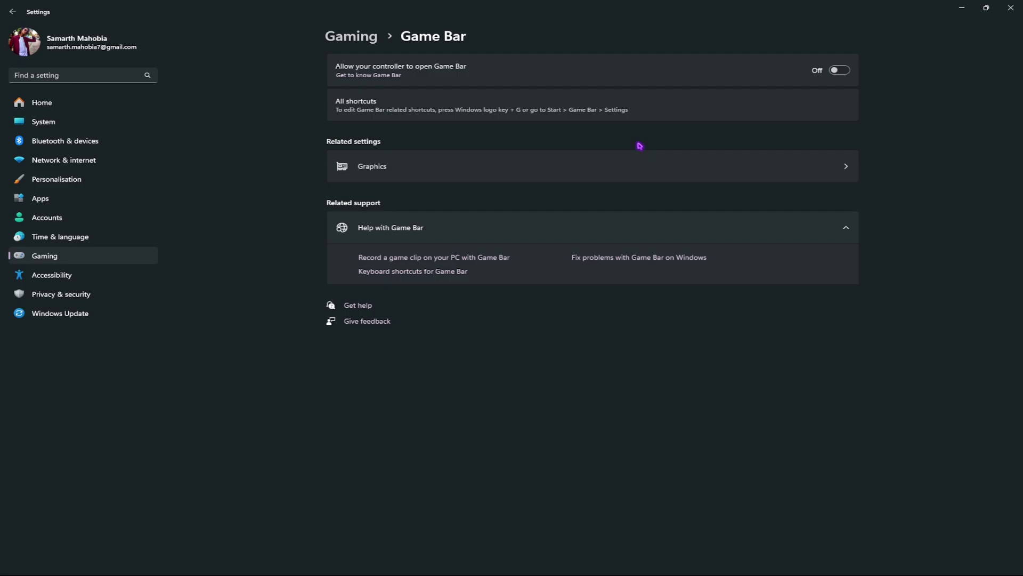
pyautogui.click(839, 70)
pyautogui.click(841, 69)
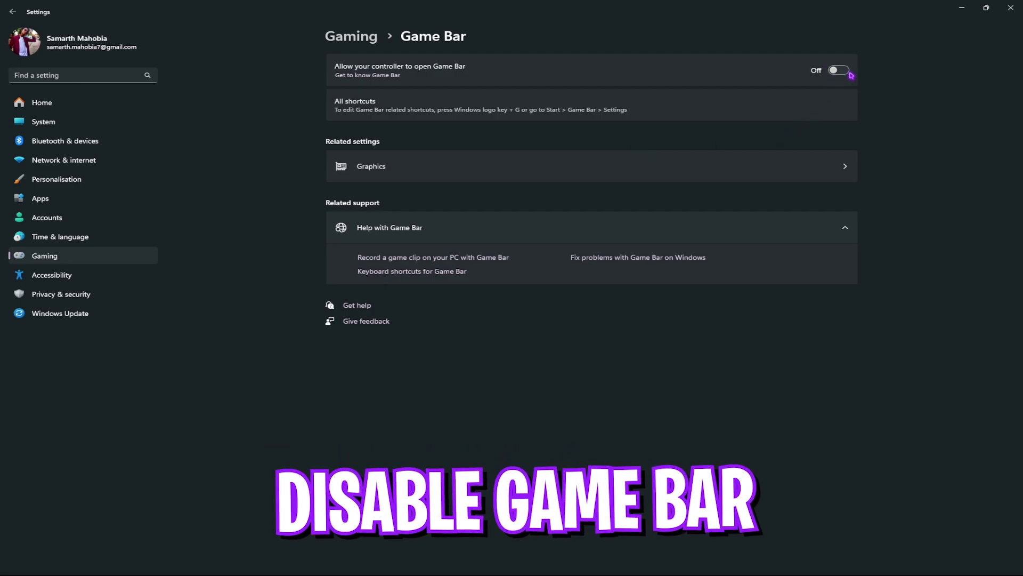
pyautogui.click(835, 70)
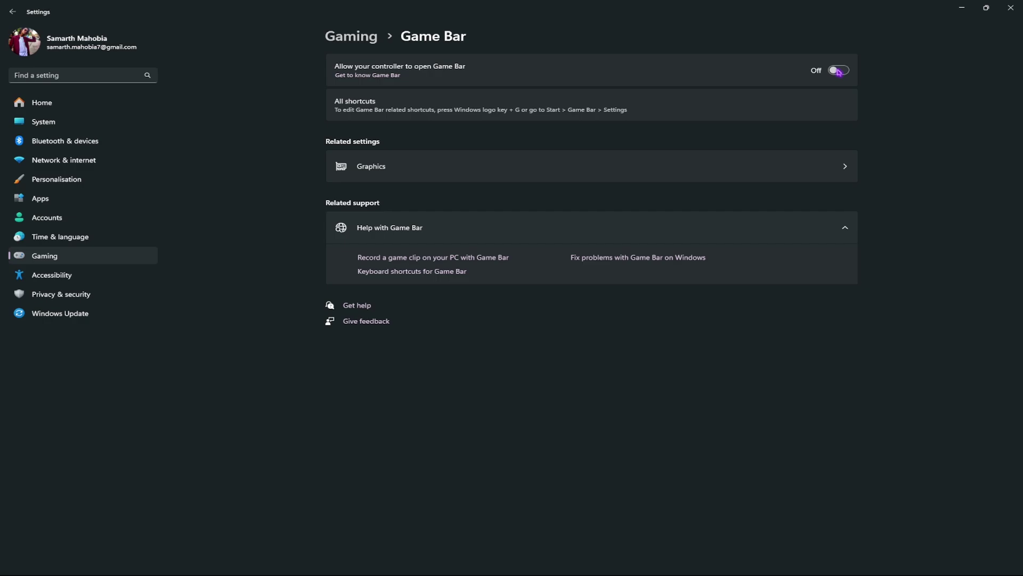
pyautogui.click(371, 37)
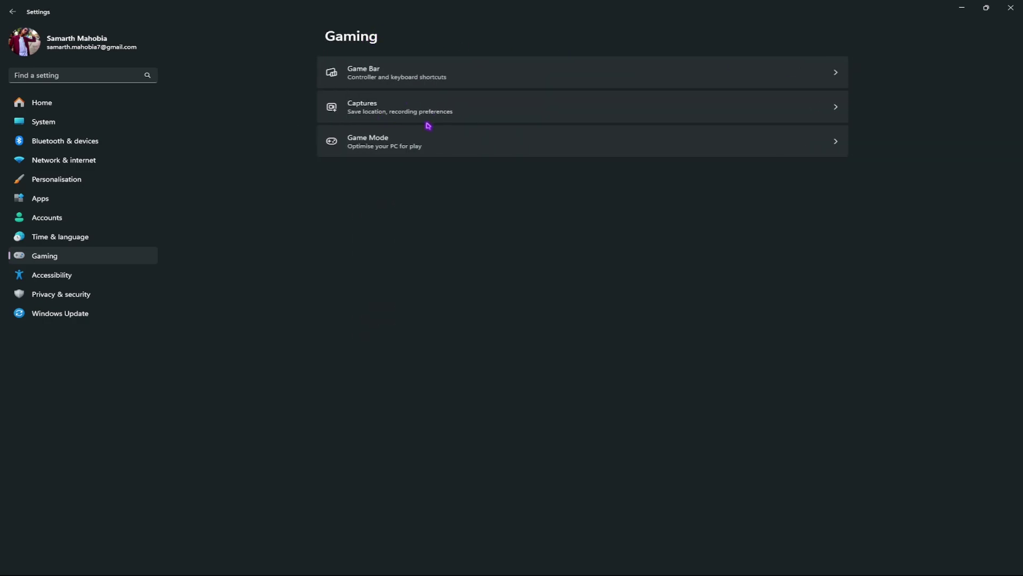
# Step: Confirm Game Mode is On, review default graphics settings, then return to Graphics' per-app list
pyautogui.click(387, 139)
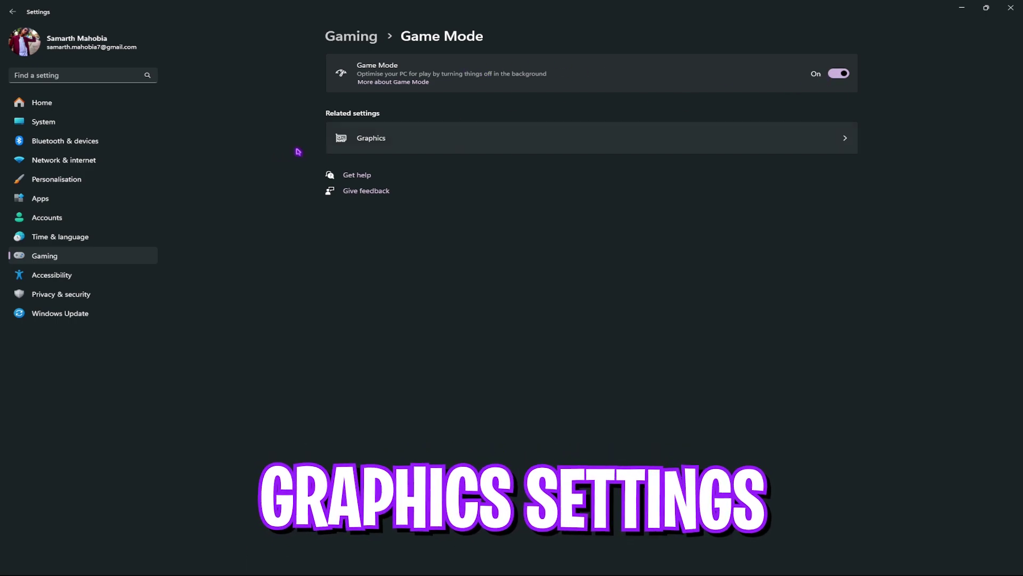
pyautogui.click(357, 139)
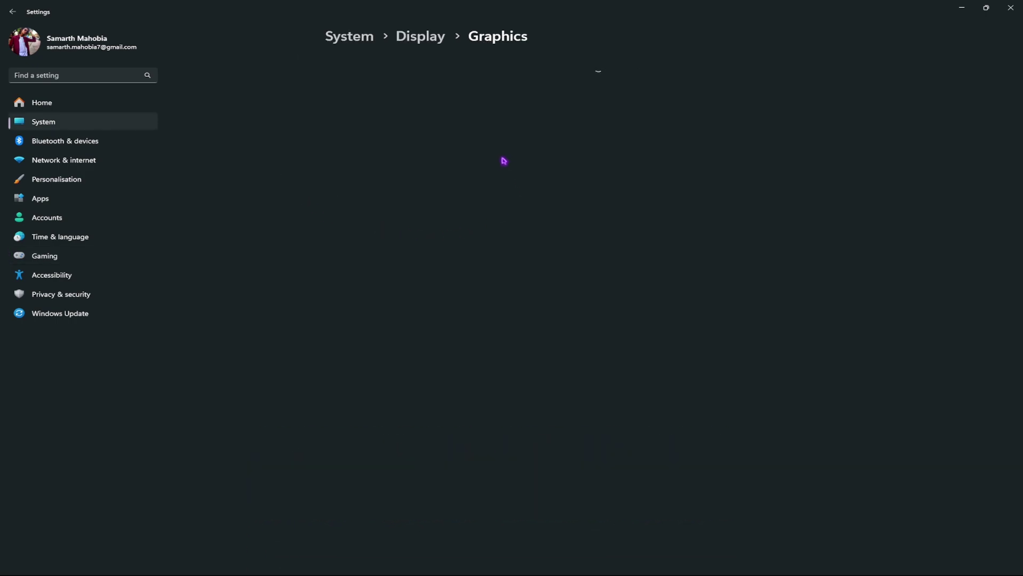
pyautogui.click(384, 85)
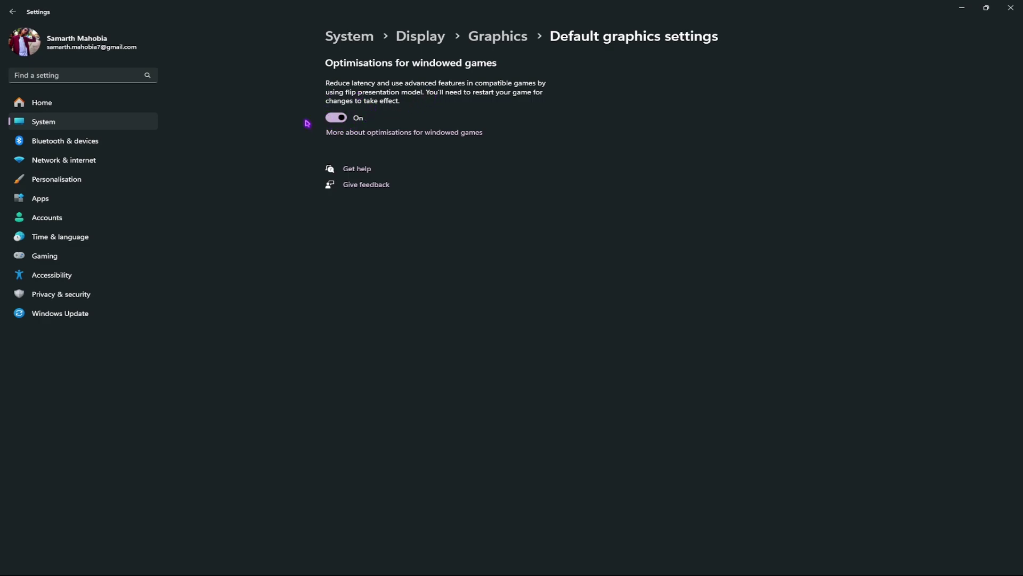
pyautogui.click(472, 47)
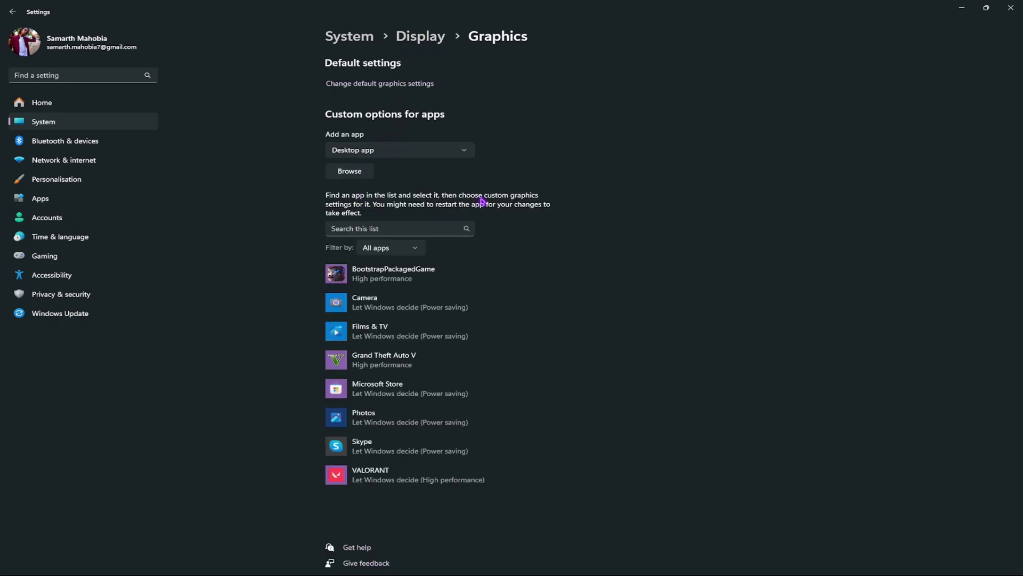
# Step: Add C:\Riot Games\VALORANT\live\VALORANT.exe to the graphics list with High performance
pyautogui.click(349, 171)
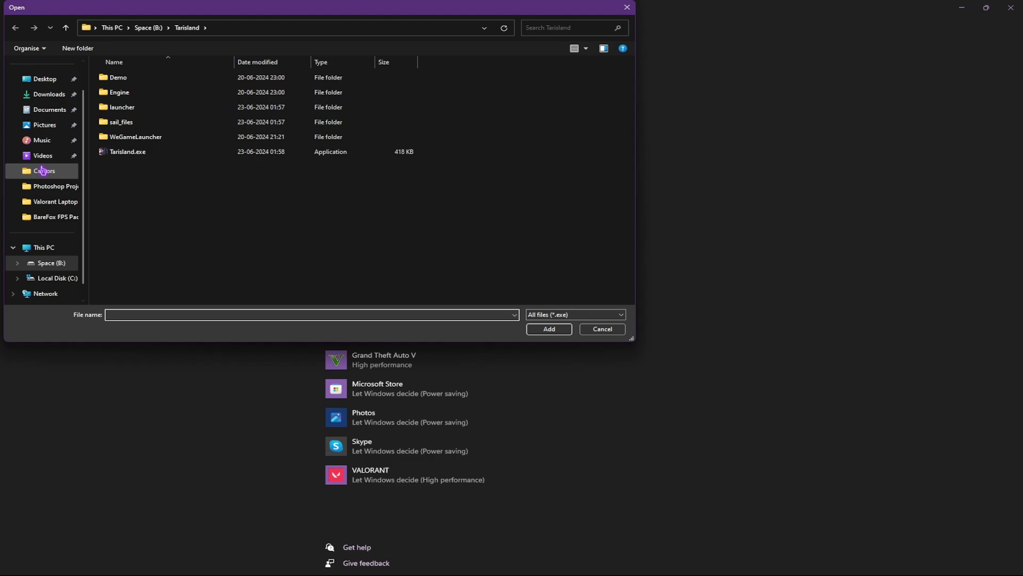
pyautogui.click(51, 277)
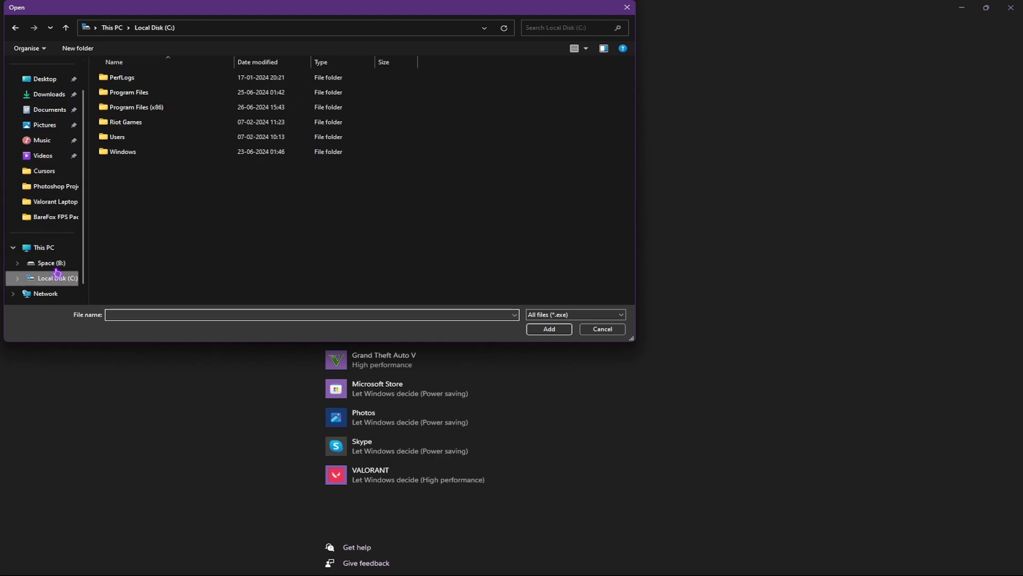
pyautogui.doubleClick(137, 126)
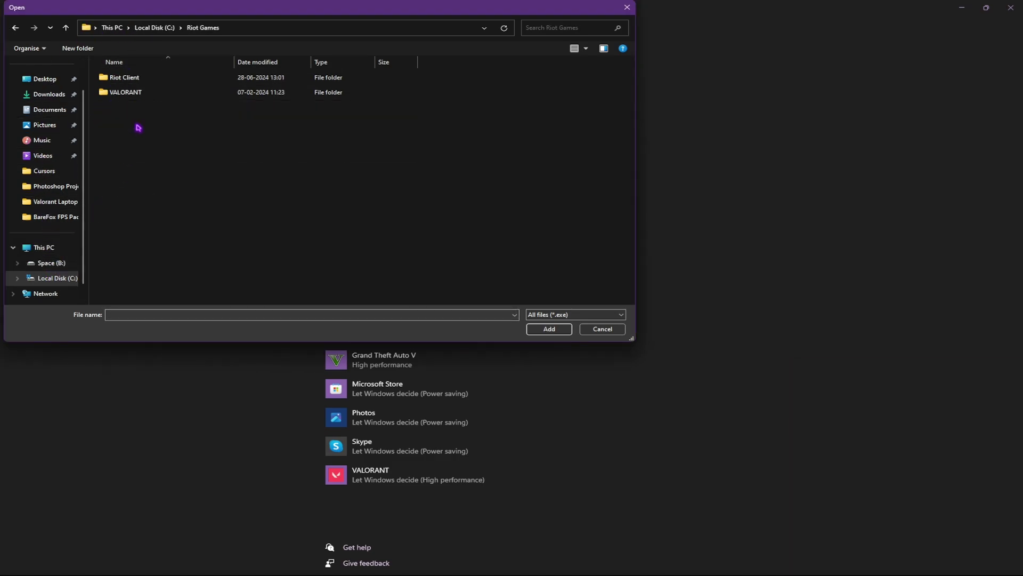
pyautogui.doubleClick(145, 93)
pyautogui.doubleClick(146, 79)
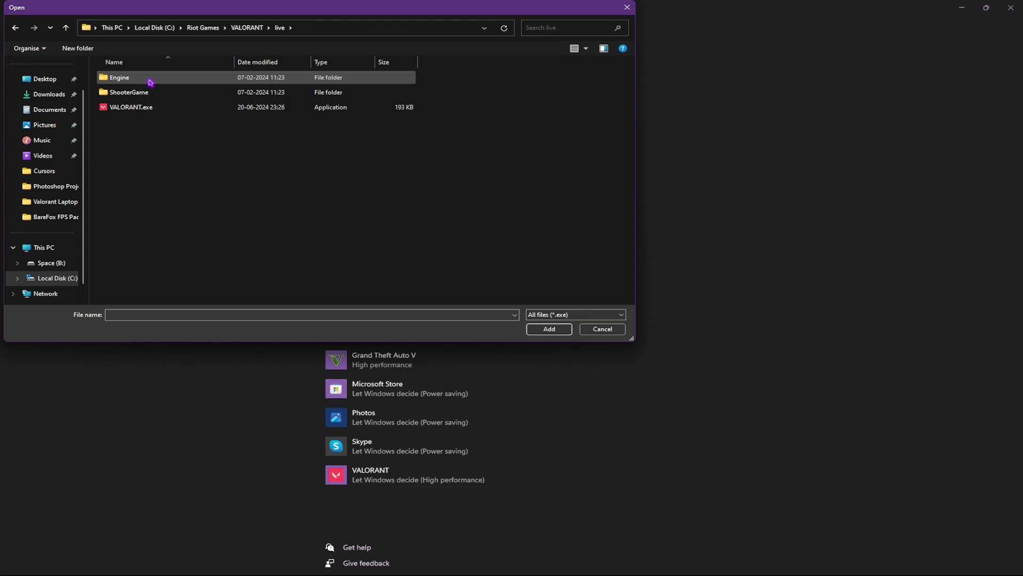
pyautogui.click(114, 109)
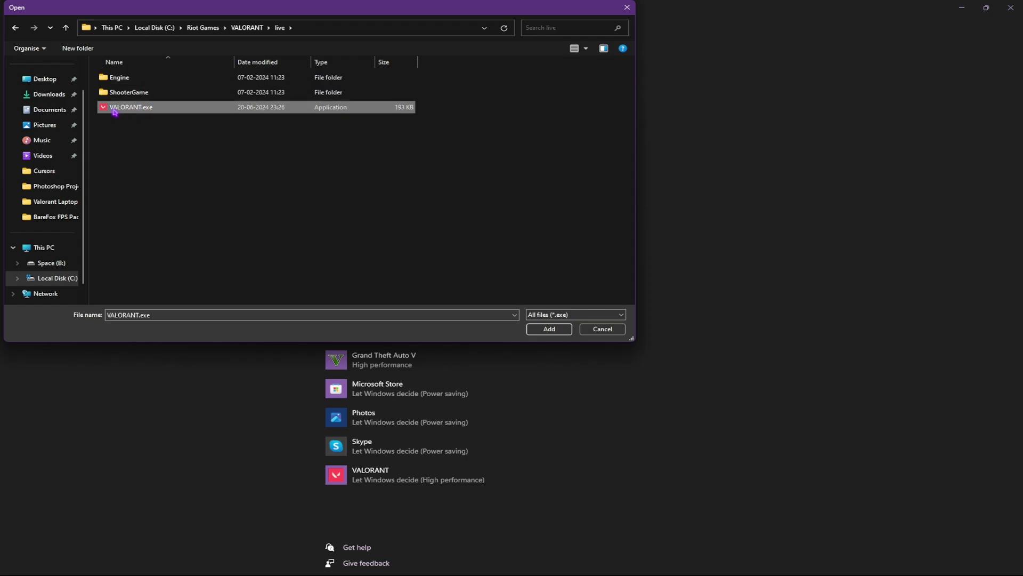
pyautogui.click(549, 329)
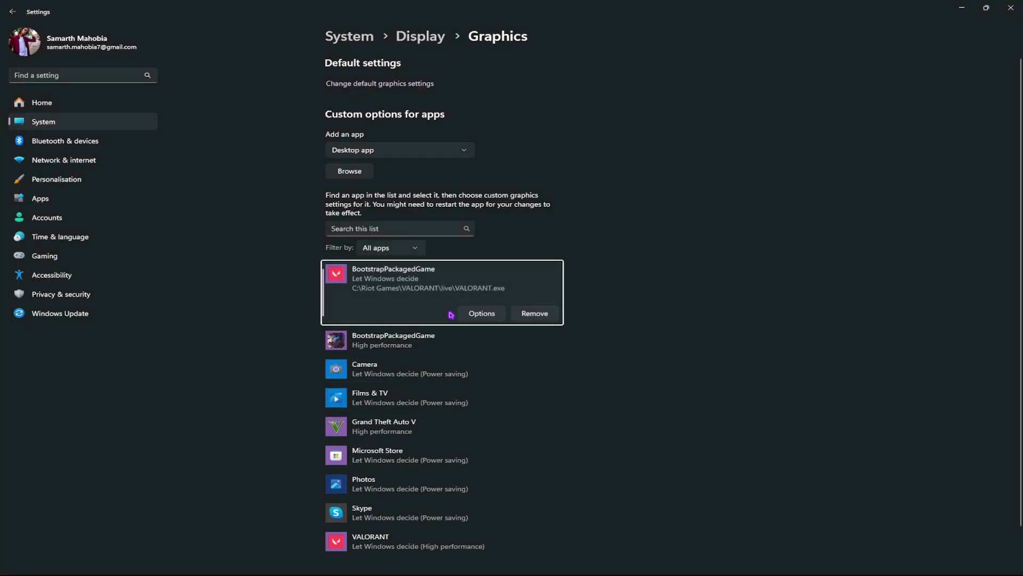
pyautogui.click(479, 313)
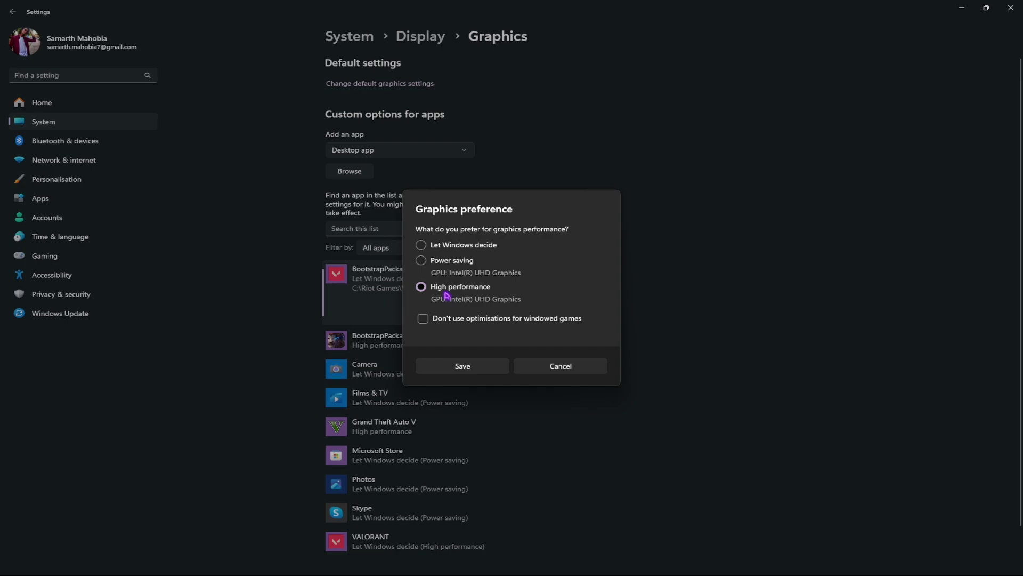
pyautogui.click(463, 366)
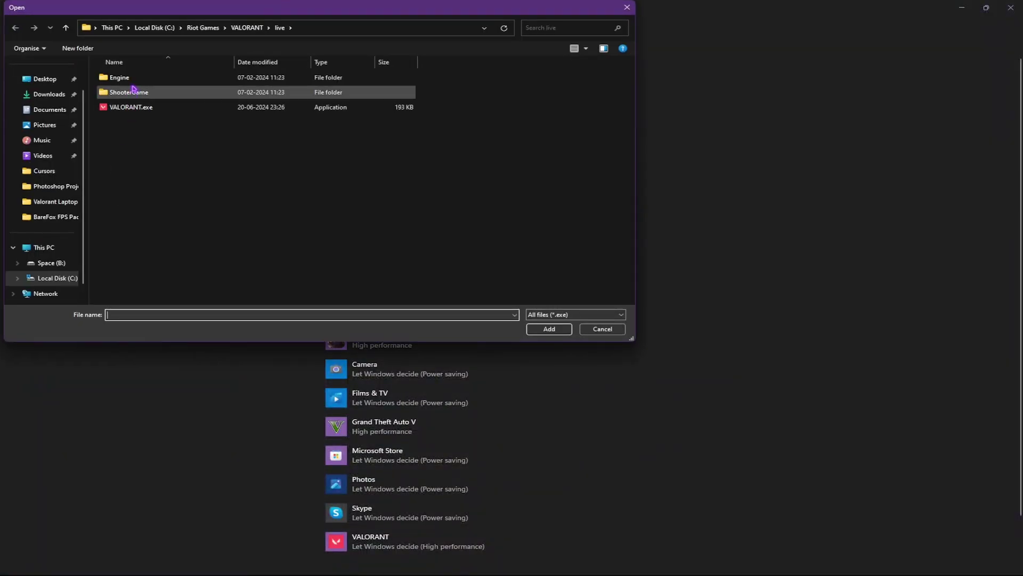
# Step: Add ShooterGame\Binaries\Win64\VALORANT-Win64-Shipping.exe and set it to High performance
pyautogui.doubleClick(130, 92)
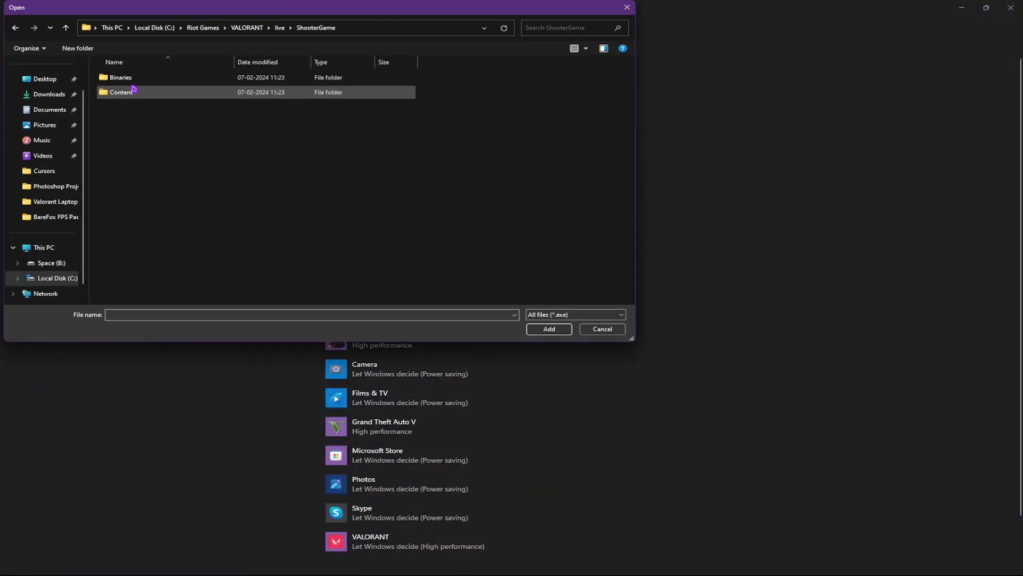
pyautogui.doubleClick(134, 79)
pyautogui.doubleClick(135, 79)
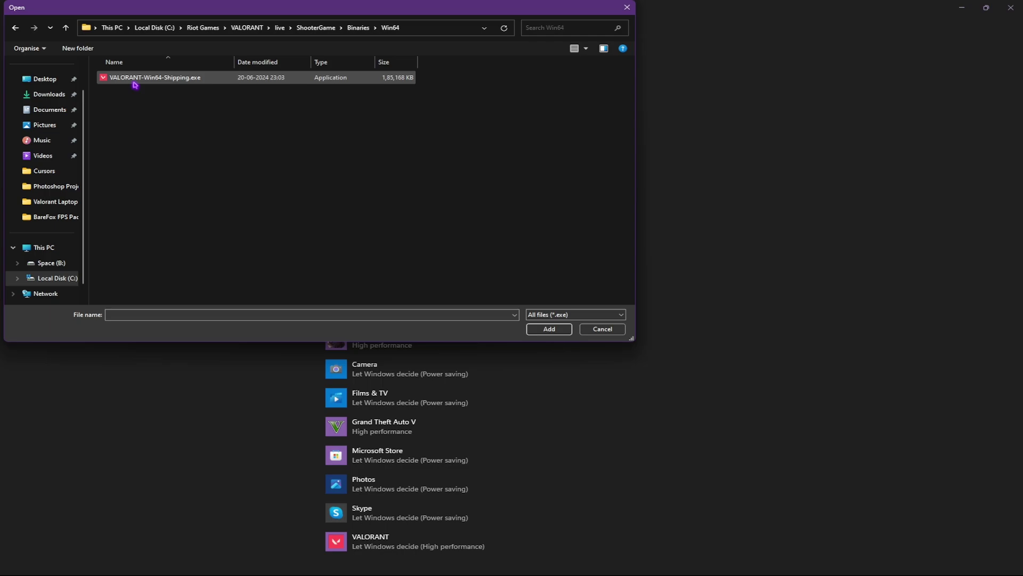
pyautogui.click(134, 80)
pyautogui.click(547, 328)
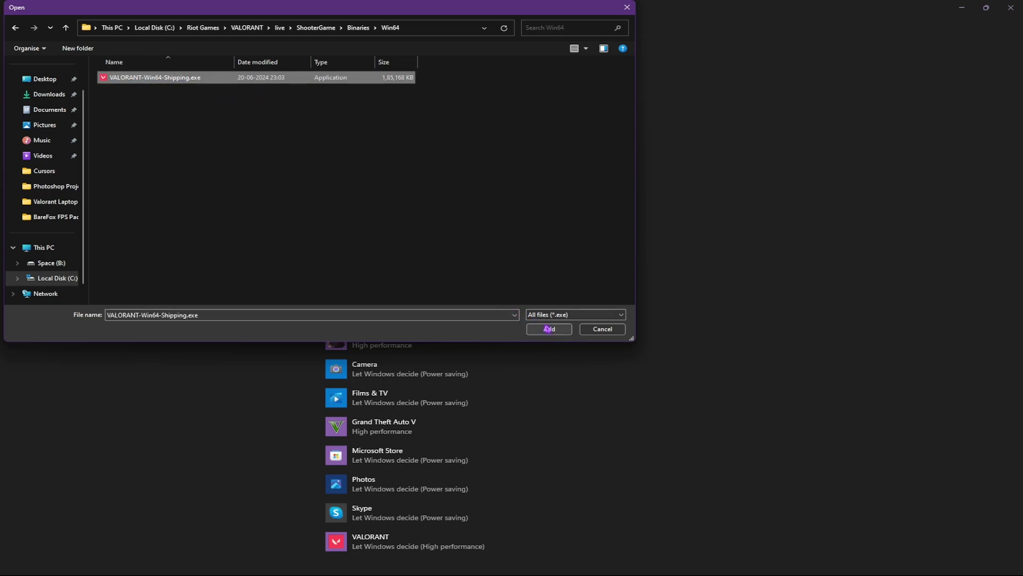
pyautogui.click(548, 329)
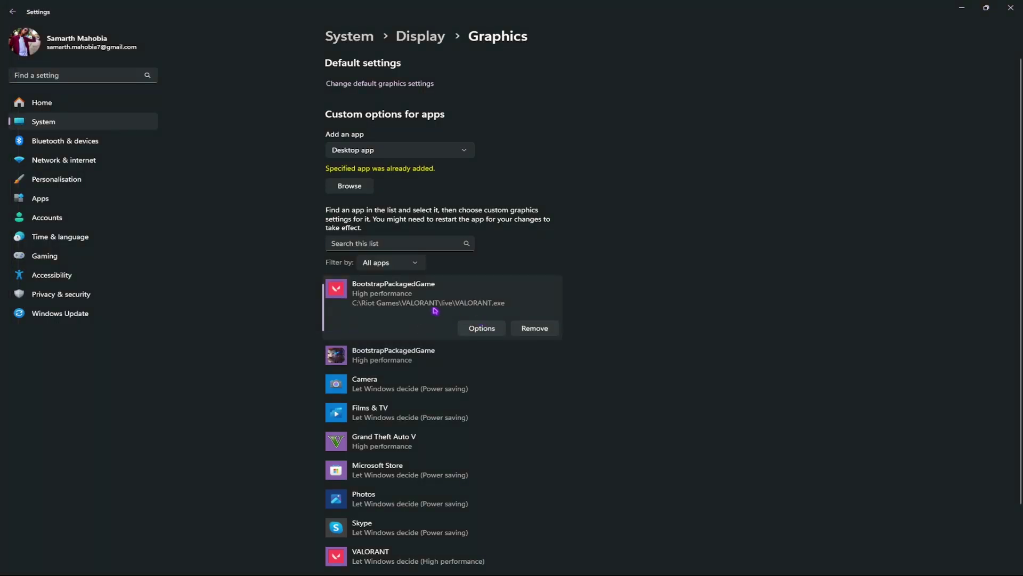
pyautogui.scroll(-2, 399, 361)
pyautogui.click(407, 486)
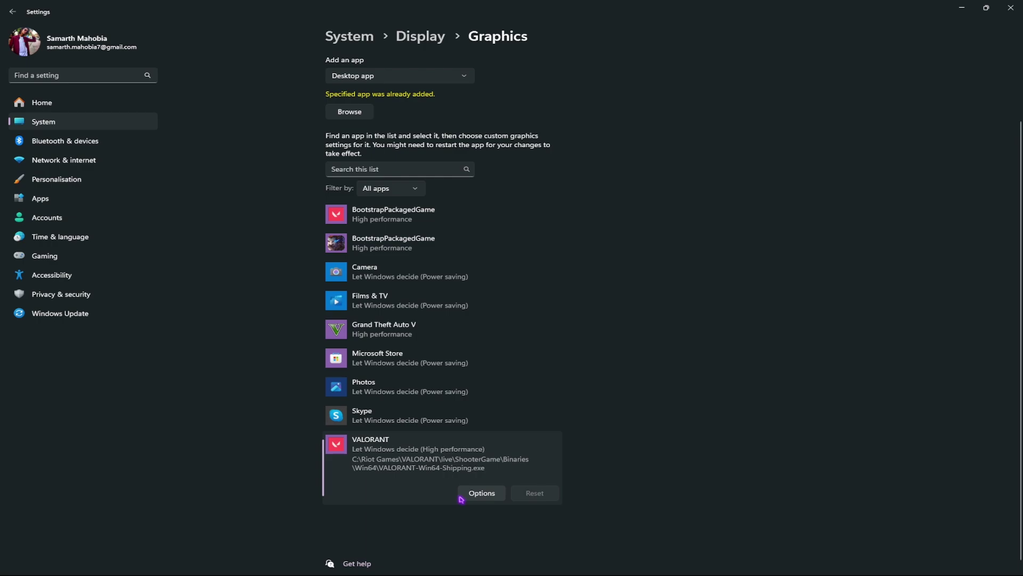
pyautogui.click(471, 491)
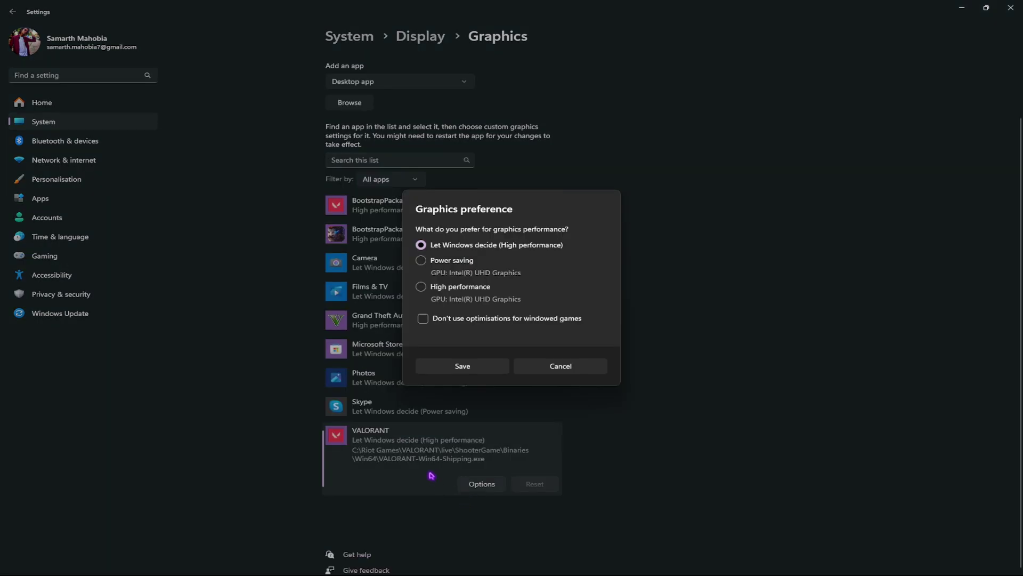
pyautogui.click(457, 364)
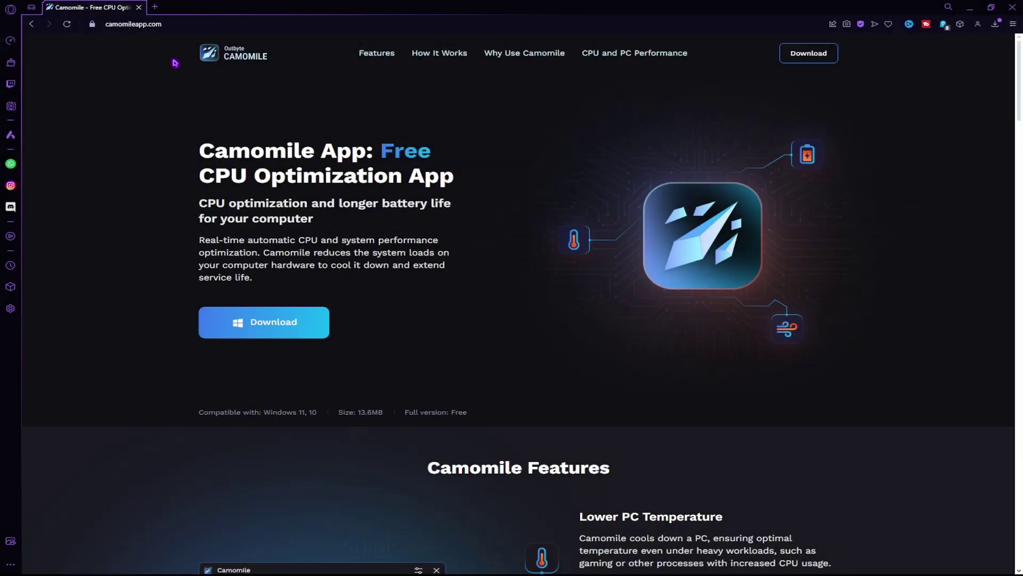
# Step: Read through camomileapp.com, highlighting the title, Reduce Fan Noise and Extend Battery Life headings
pyautogui.scroll(-5, 381, 189)
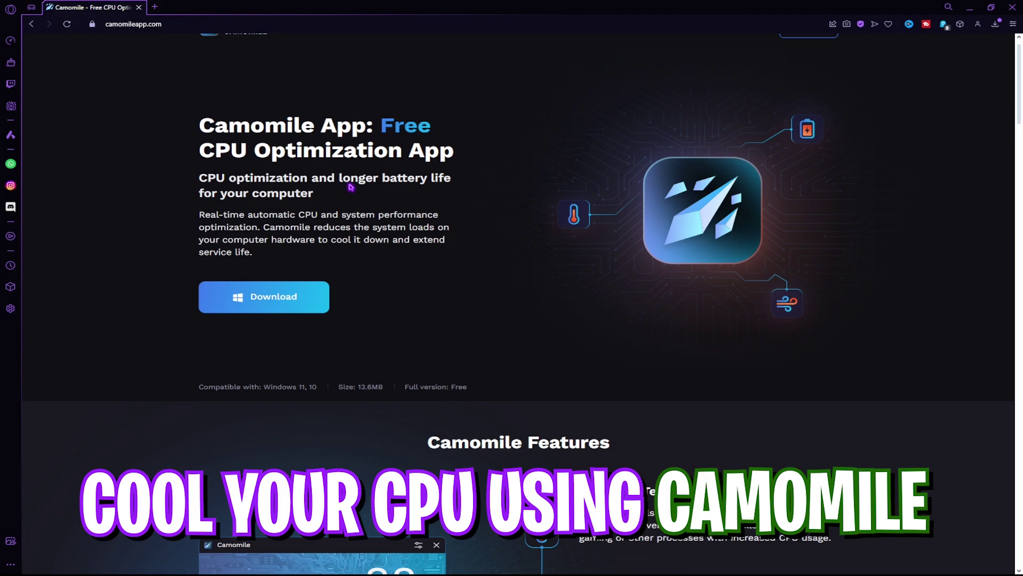
pyautogui.scroll(5, 405, 182)
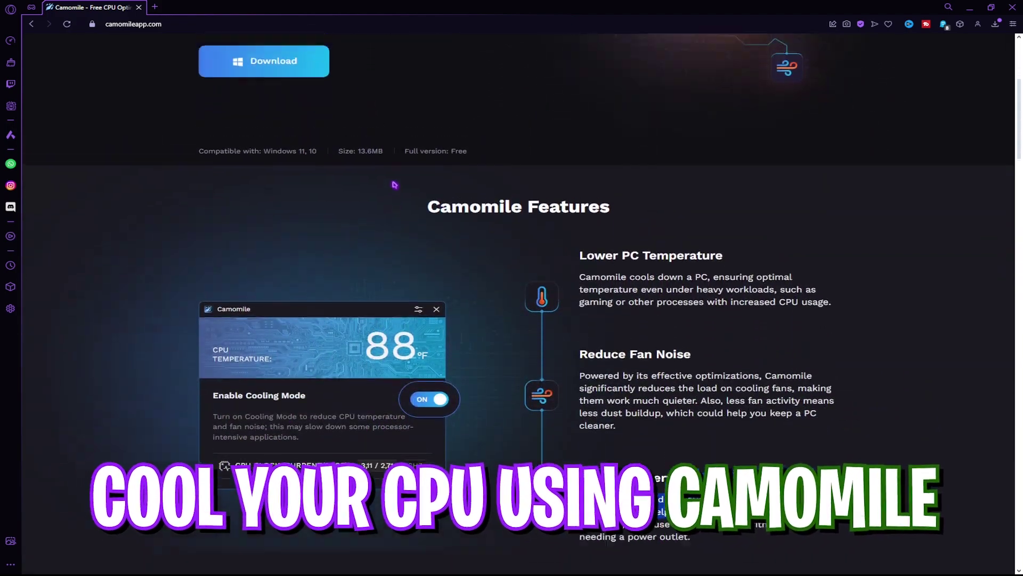
pyautogui.moveTo(214, 153); pyautogui.dragTo(410, 153)
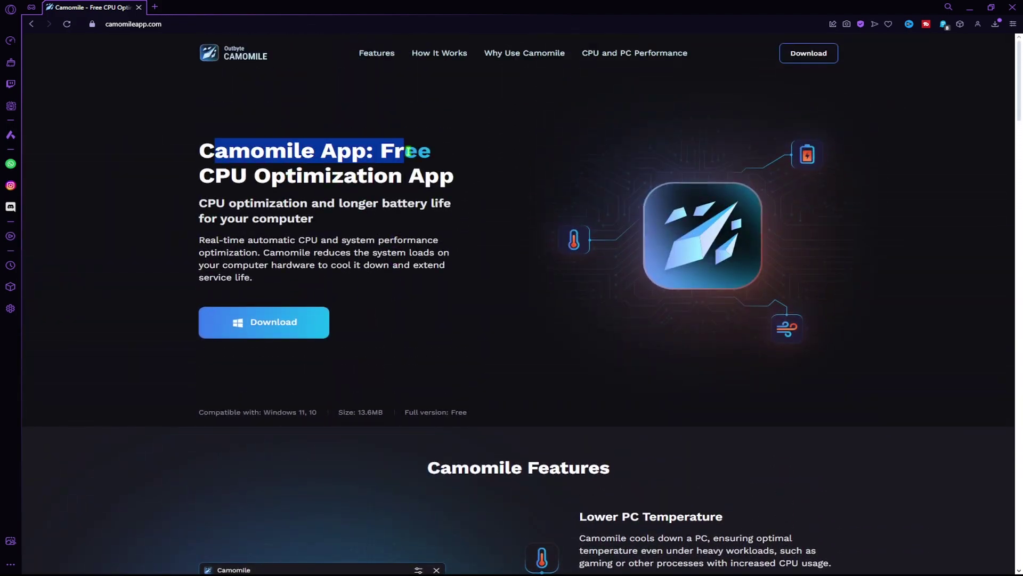
pyautogui.moveTo(284, 176); pyautogui.dragTo(431, 175)
pyautogui.click(430, 176)
pyautogui.scroll(-1, 530, 273)
pyautogui.scroll(-6, 530, 274)
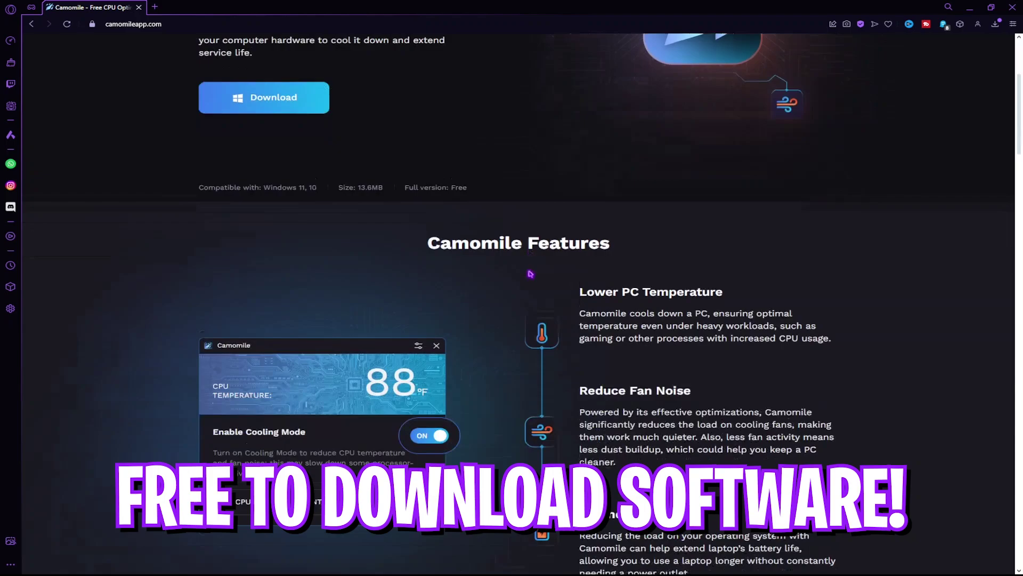
pyautogui.moveTo(580, 133); pyautogui.dragTo(726, 132)
pyautogui.moveTo(580, 232); pyautogui.dragTo(704, 232)
pyautogui.click(580, 355)
pyautogui.moveTo(580, 355); pyautogui.dragTo(696, 355)
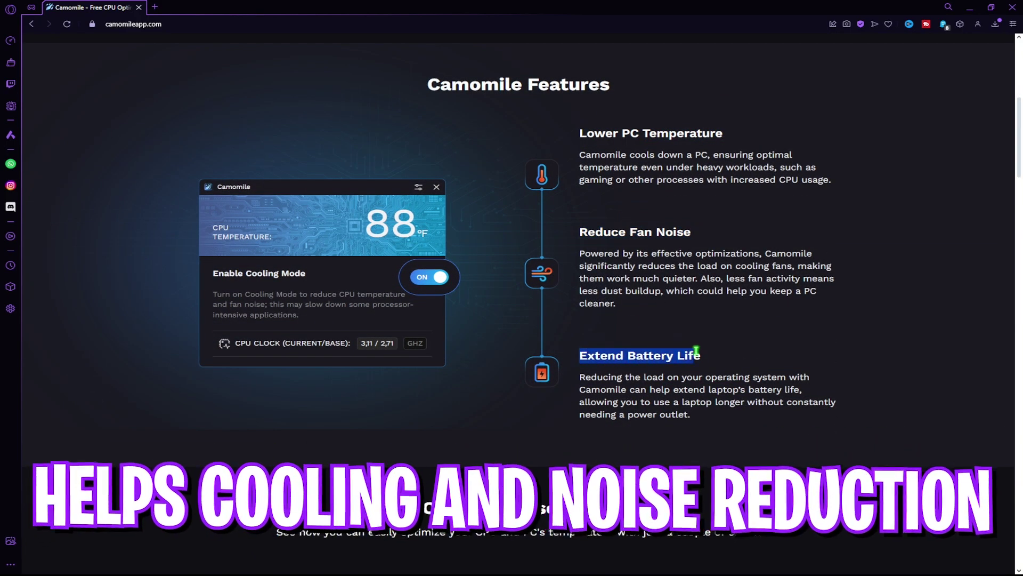
pyautogui.click(695, 355)
pyautogui.scroll(6, 320, 320)
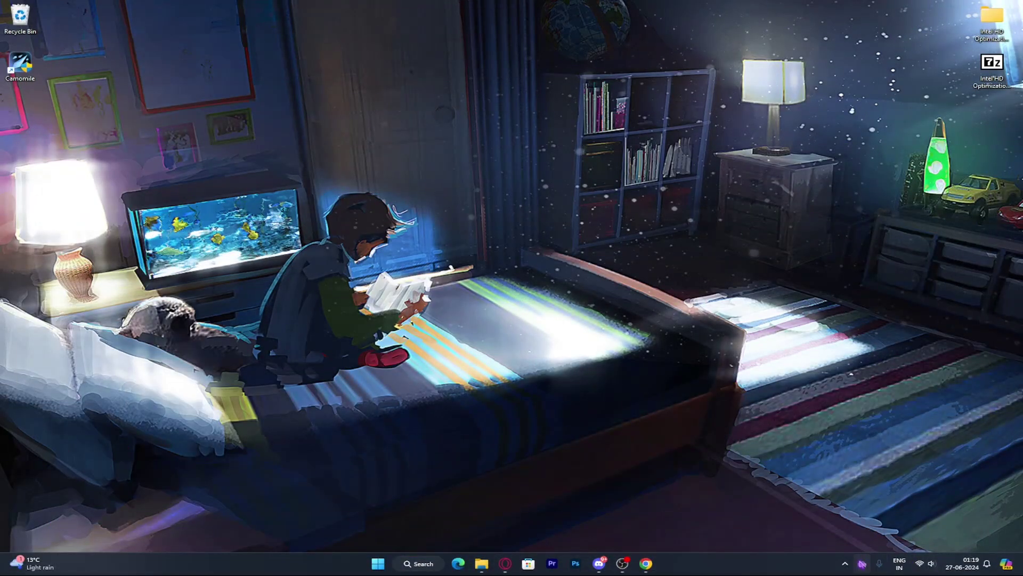
# Step: Open Camomile from the tray overflow and turn on Enable Cooling Mode
pyautogui.click(844, 563)
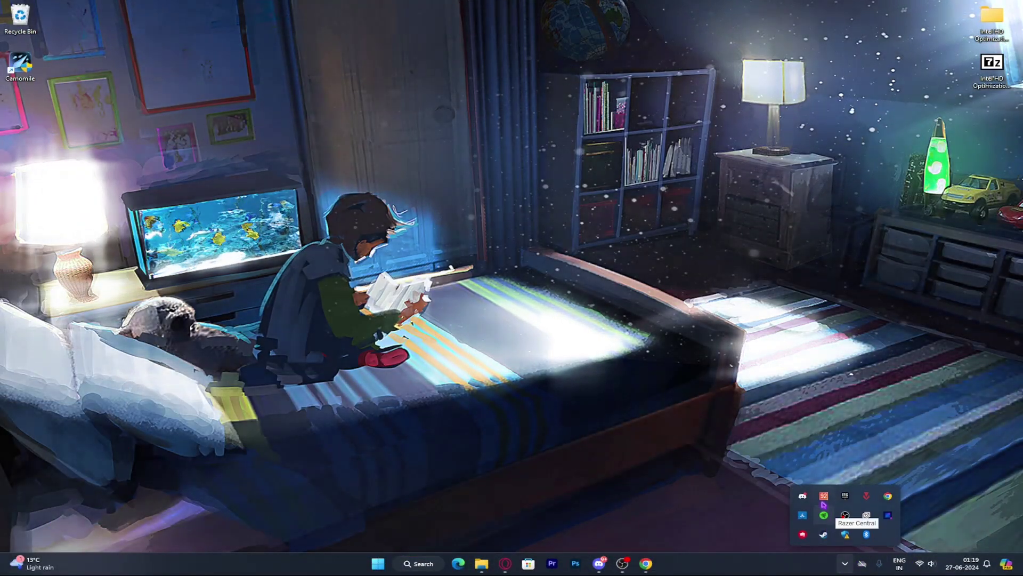
pyautogui.click(824, 495)
pyautogui.click(987, 489)
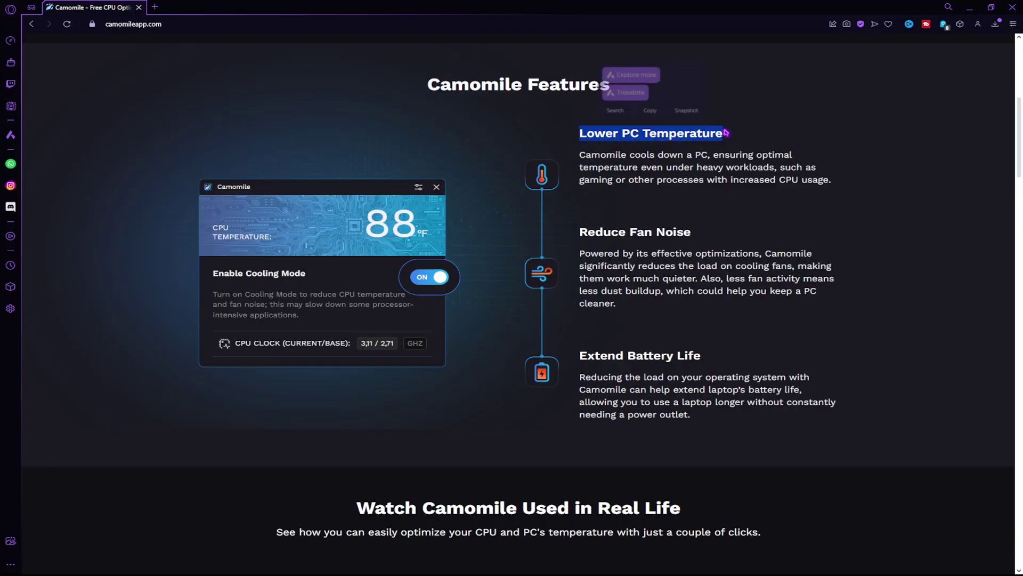
# Step: Revisit the Reduce Fan Noise and Extend Battery Life headings and scroll through the page
pyautogui.moveTo(577, 232); pyautogui.dragTo(704, 230)
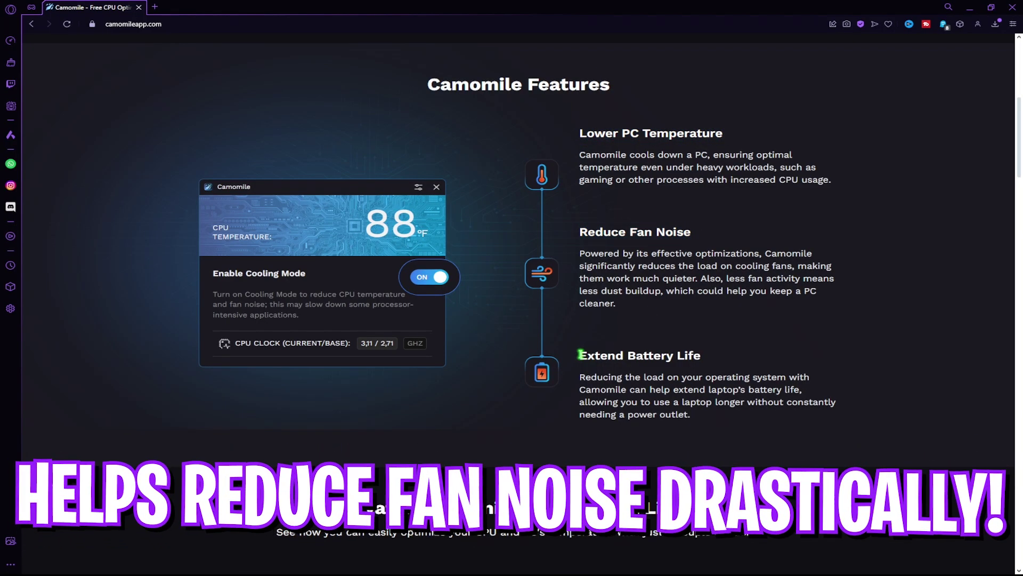
pyautogui.moveTo(579, 356); pyautogui.dragTo(697, 350)
pyautogui.click(696, 350)
pyautogui.scroll(-7, 350, 349)
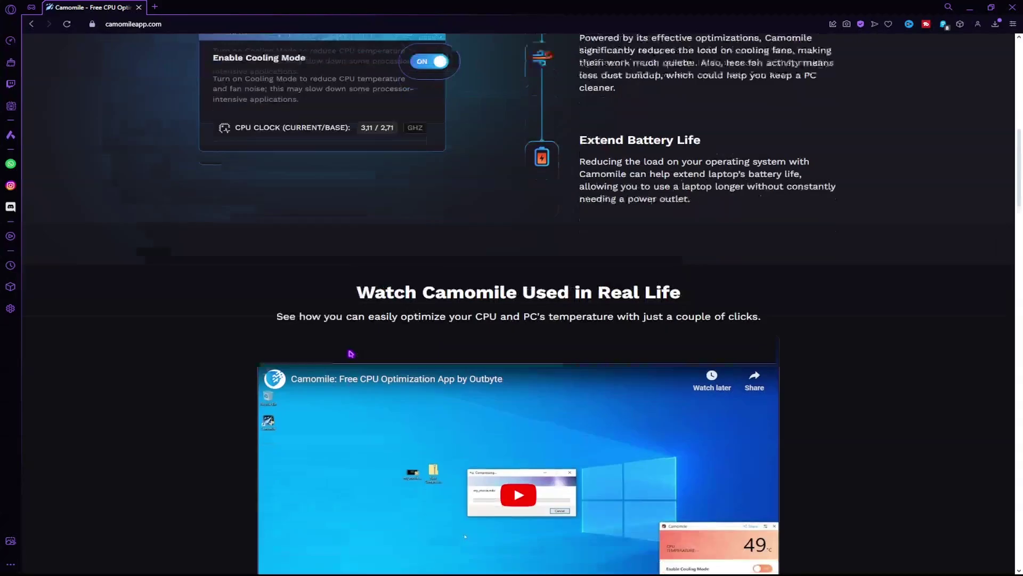
pyautogui.scroll(-14, 393, 348)
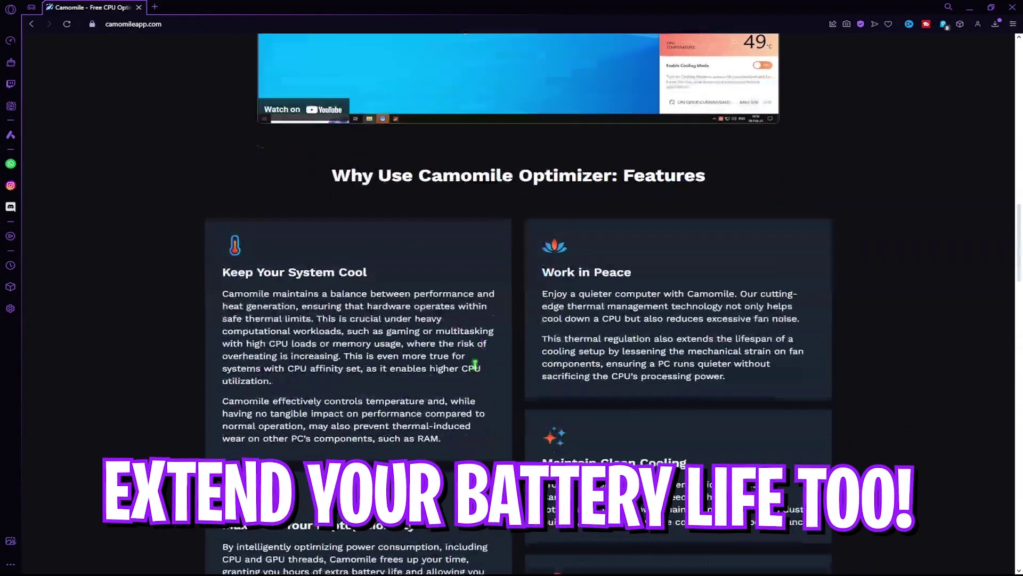
pyautogui.scroll(20, 393, 347)
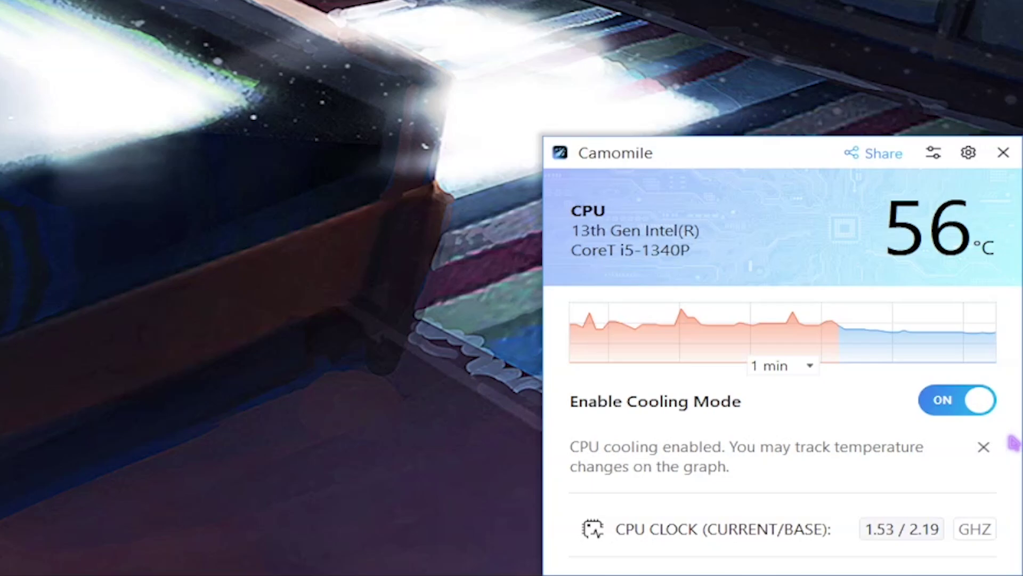
# Step: Turn Camomile's Cooling Mode off and switch its theme to Dark
pyautogui.click(980, 406)
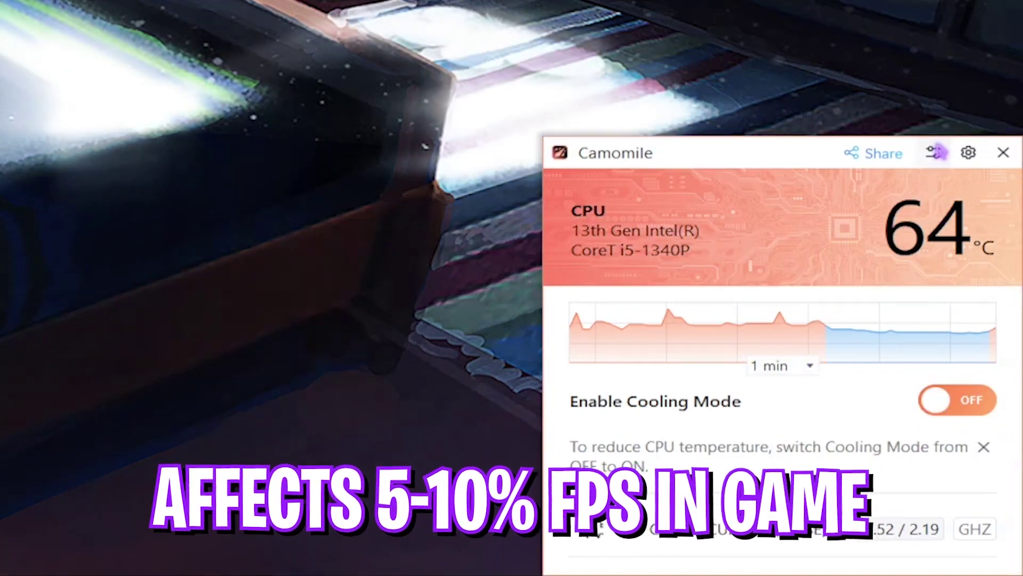
pyautogui.click(935, 153)
pyautogui.moveTo(895, 197)
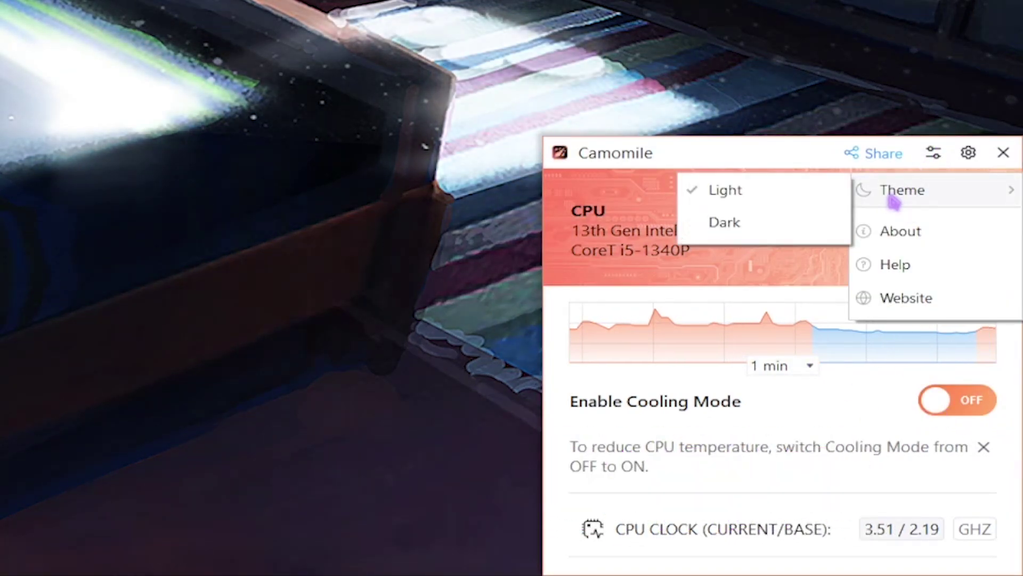
pyautogui.click(738, 226)
# Step: Skim the Camomile site's install instructions heading and main title
pyautogui.moveTo(290, 183); pyautogui.dragTo(765, 194)
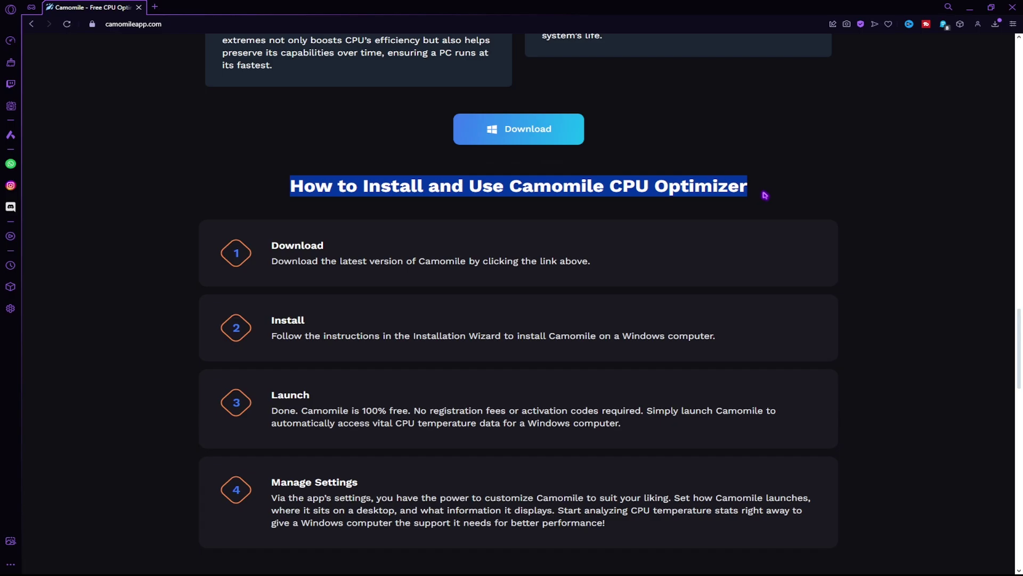
pyautogui.click(765, 194)
pyautogui.scroll(-2, 499, 306)
pyautogui.scroll(-10, 499, 306)
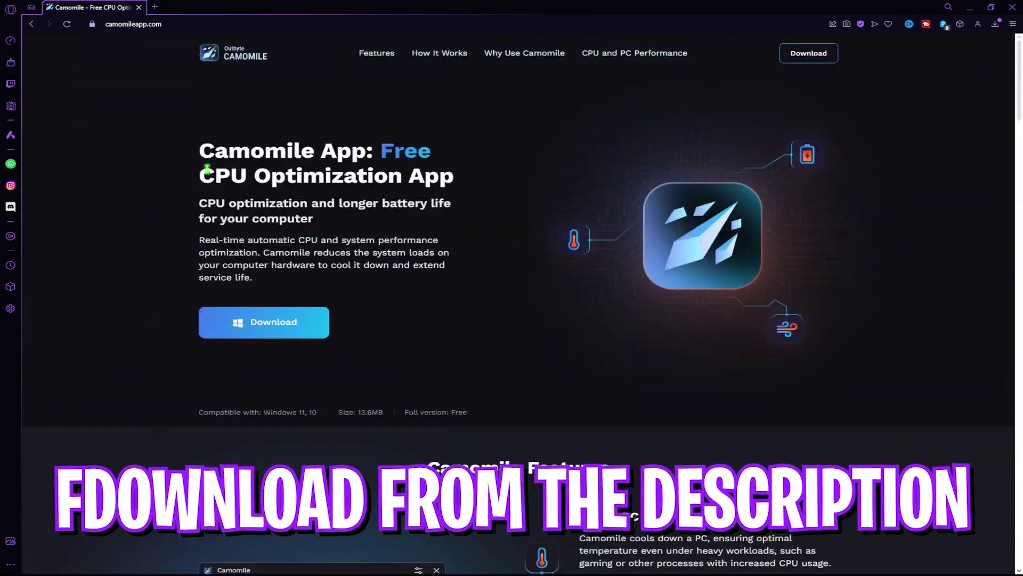
pyautogui.moveTo(200, 151); pyautogui.dragTo(413, 152)
pyautogui.click(413, 151)
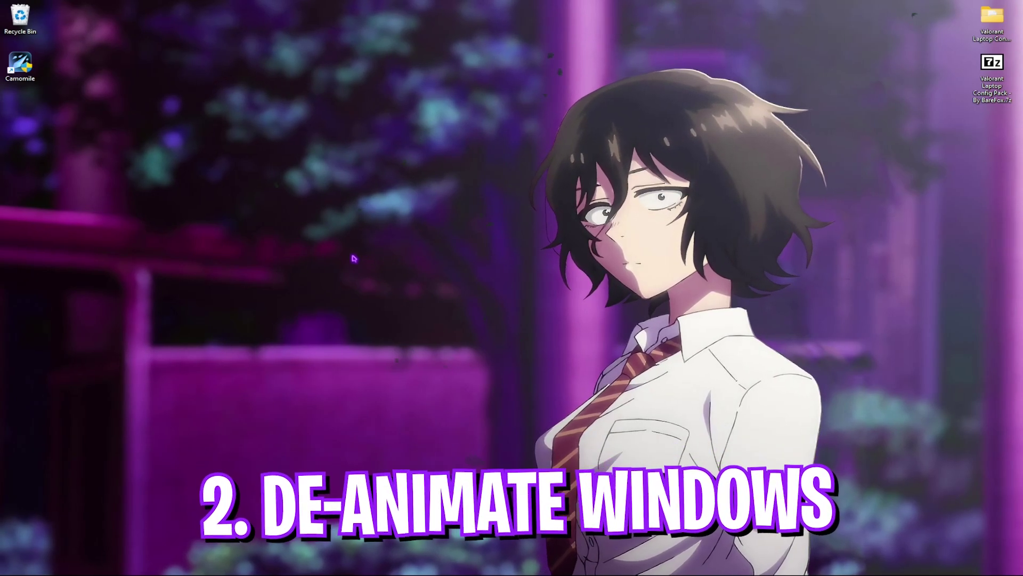
# Step: Pick best performance, re-ticking taskbar thumbnails, thumbnails, window contents while dragging, and smooth fonts
pyautogui.press('super')
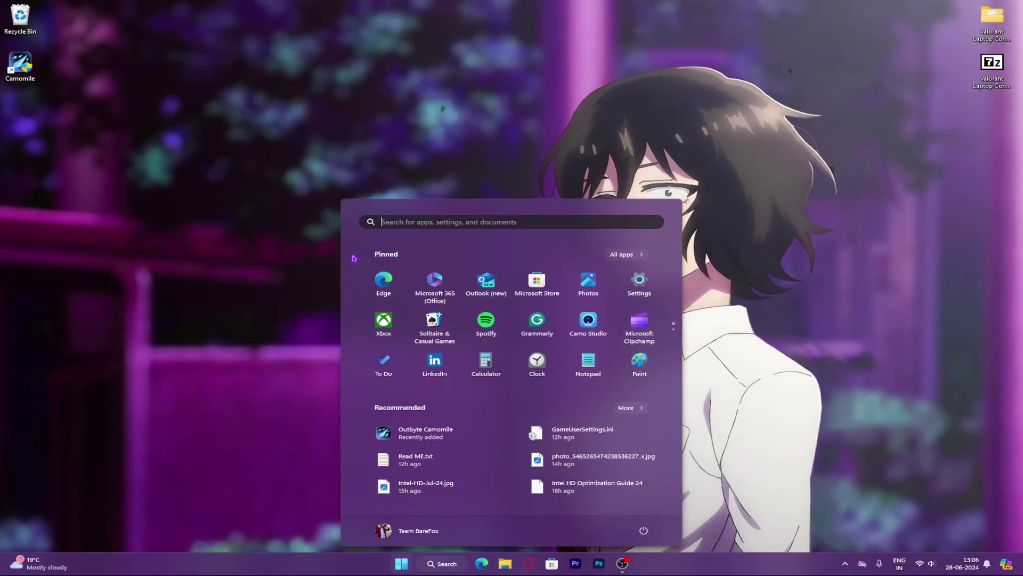
pyautogui.write('adju')
pyautogui.press('Return')
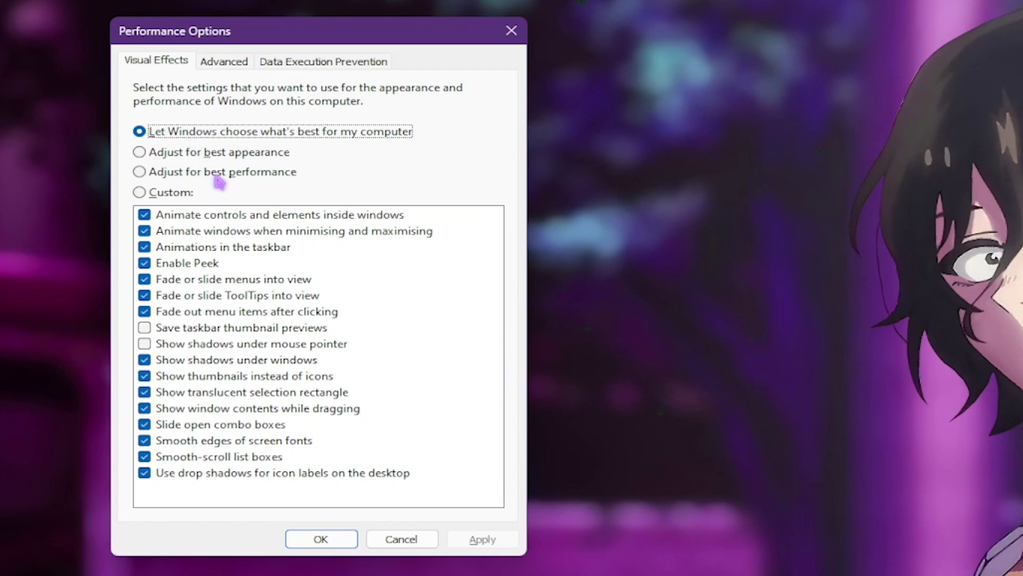
pyautogui.click(114, 99)
pyautogui.click(161, 330)
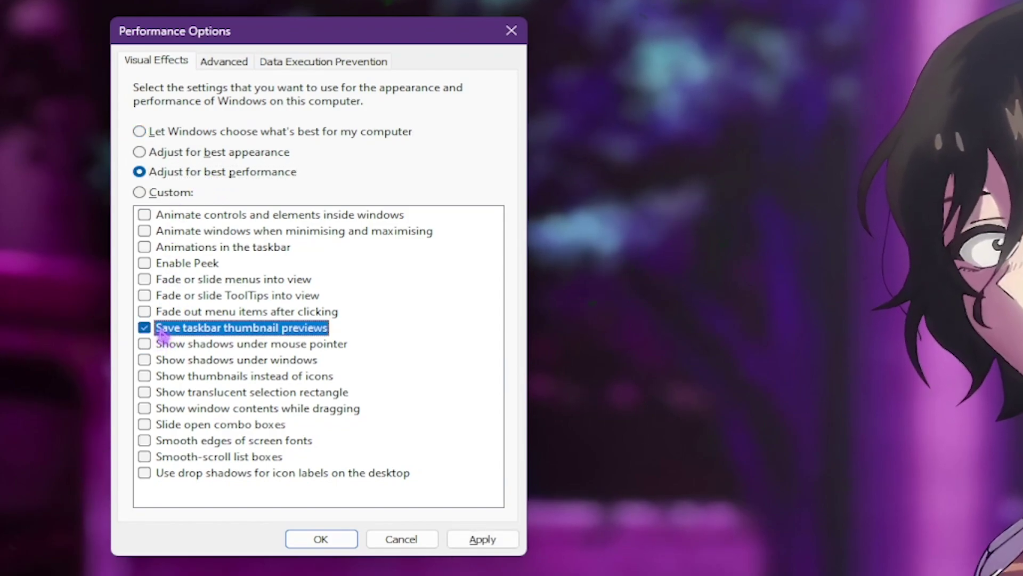
pyautogui.click(176, 377)
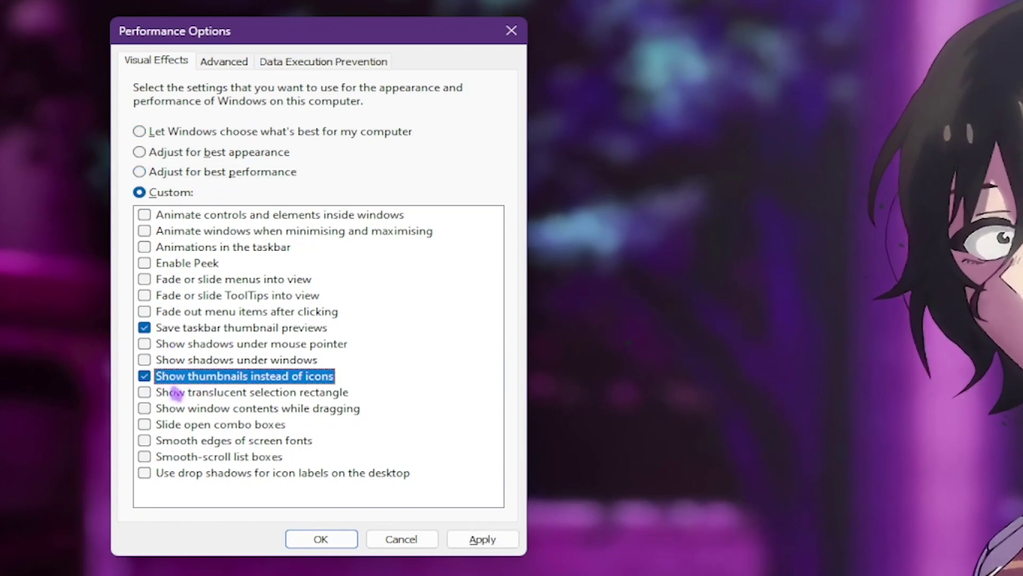
pyautogui.click(188, 410)
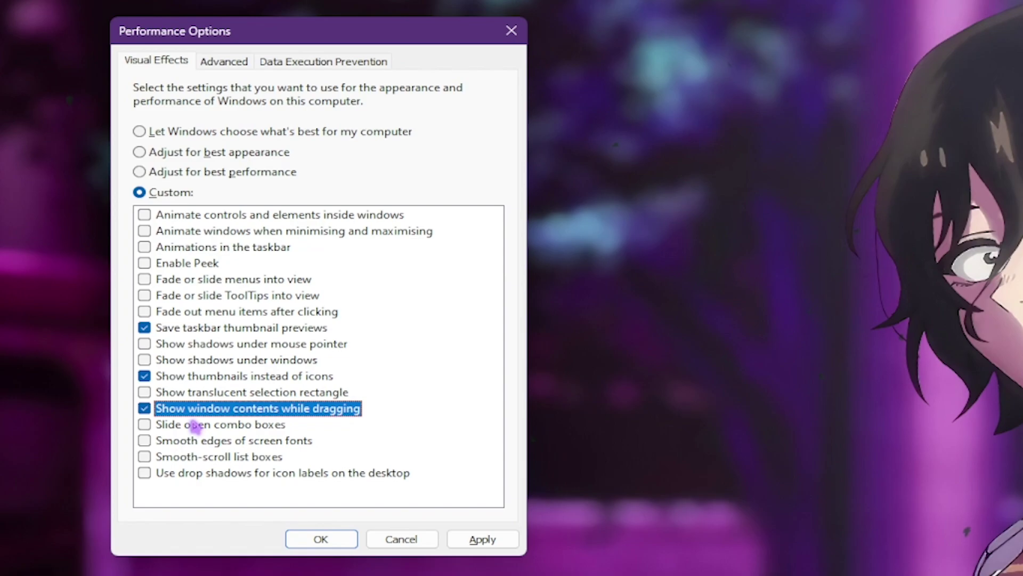
pyautogui.click(205, 442)
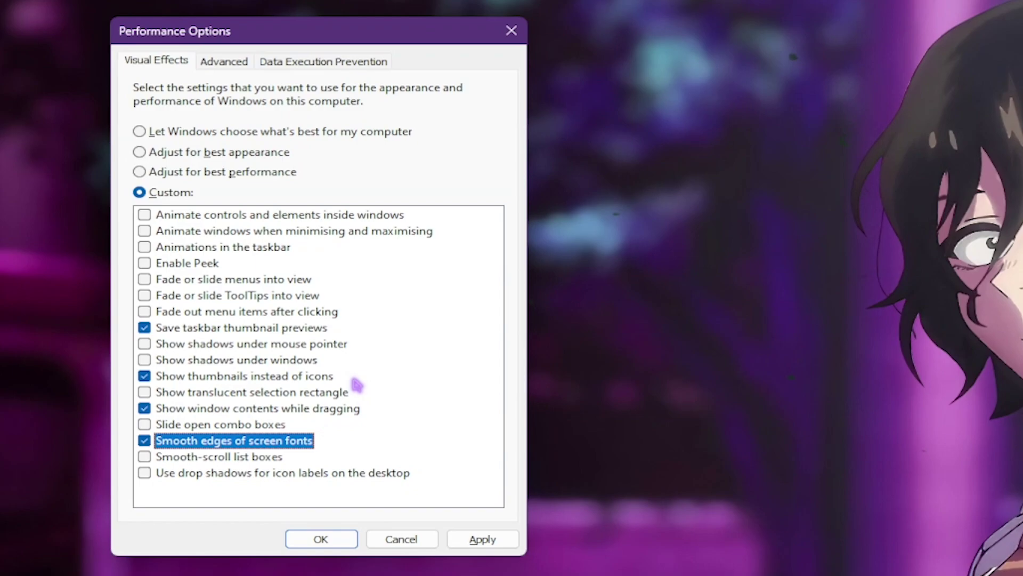
pyautogui.click(472, 539)
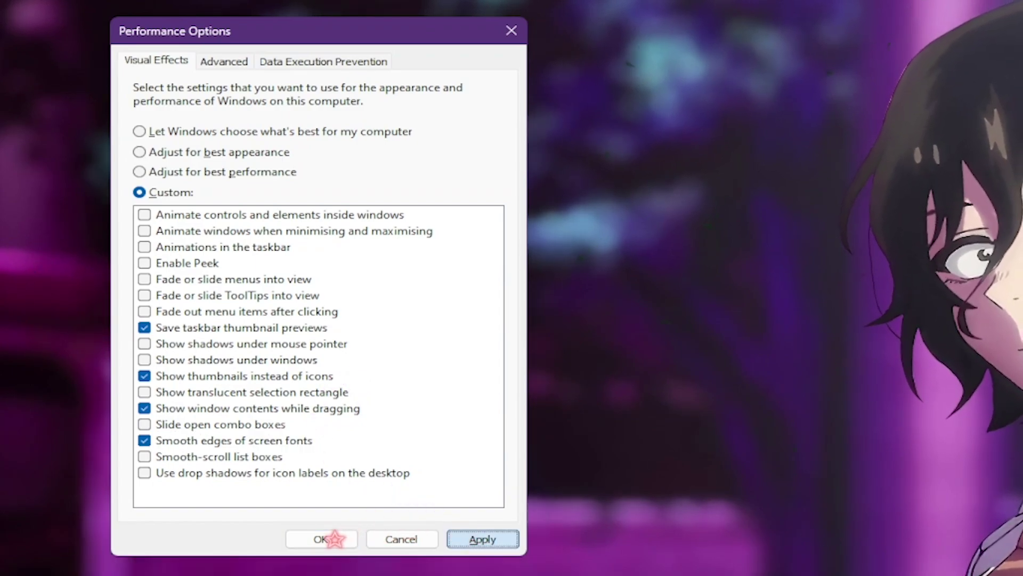
pyautogui.click(333, 539)
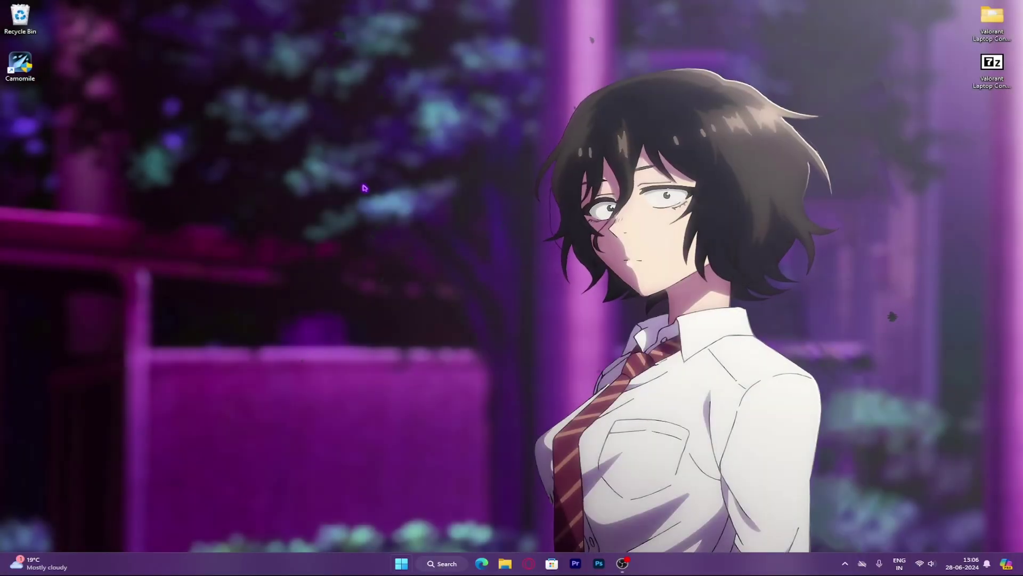
# Step: Launch Group Policy Editor maximized and navigate to Administrative Templates > Windows Components > App Privacy
pyautogui.press('super')
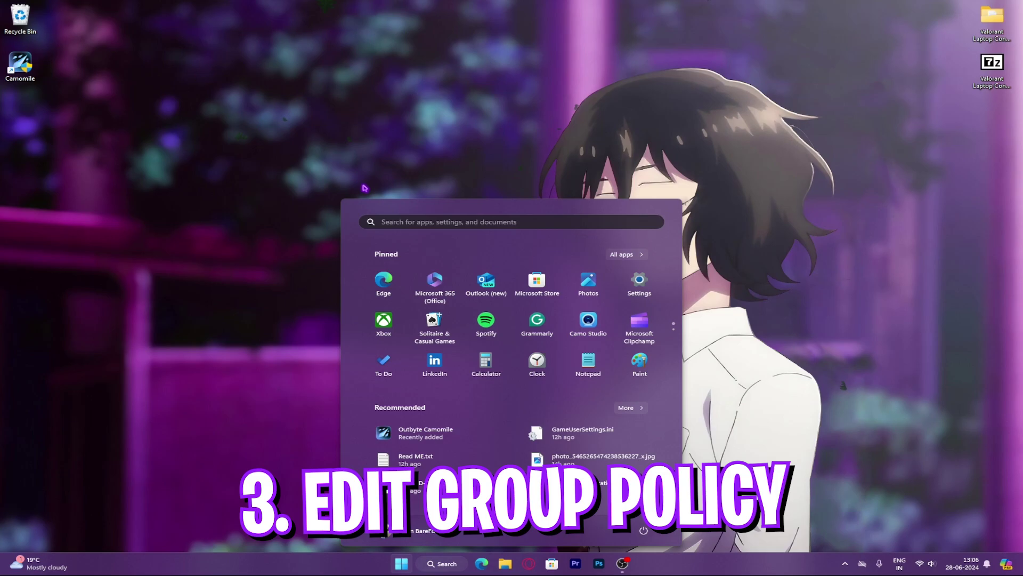
pyautogui.write('edit group policy')
pyautogui.press('Return')
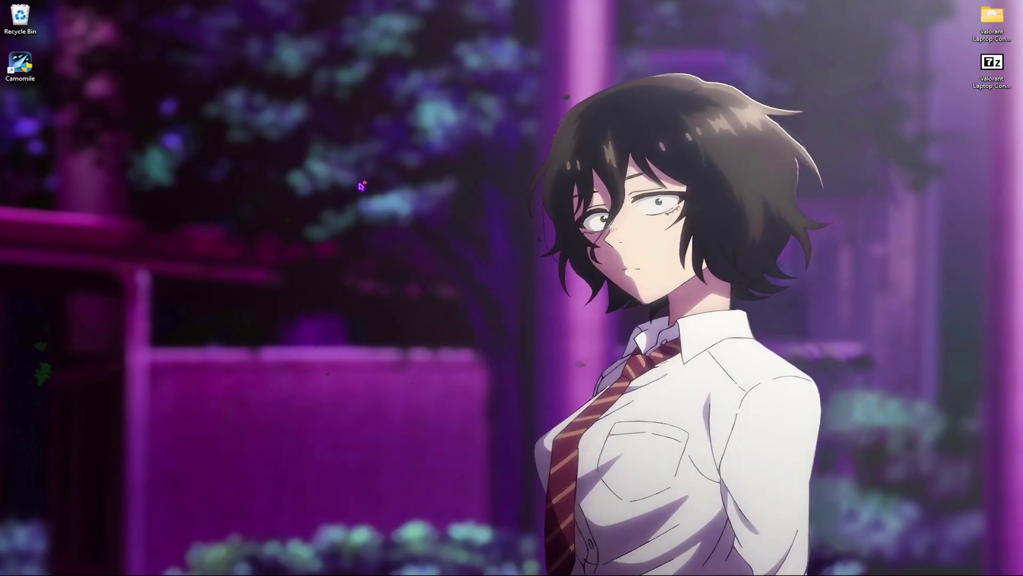
pyautogui.click(450, 81)
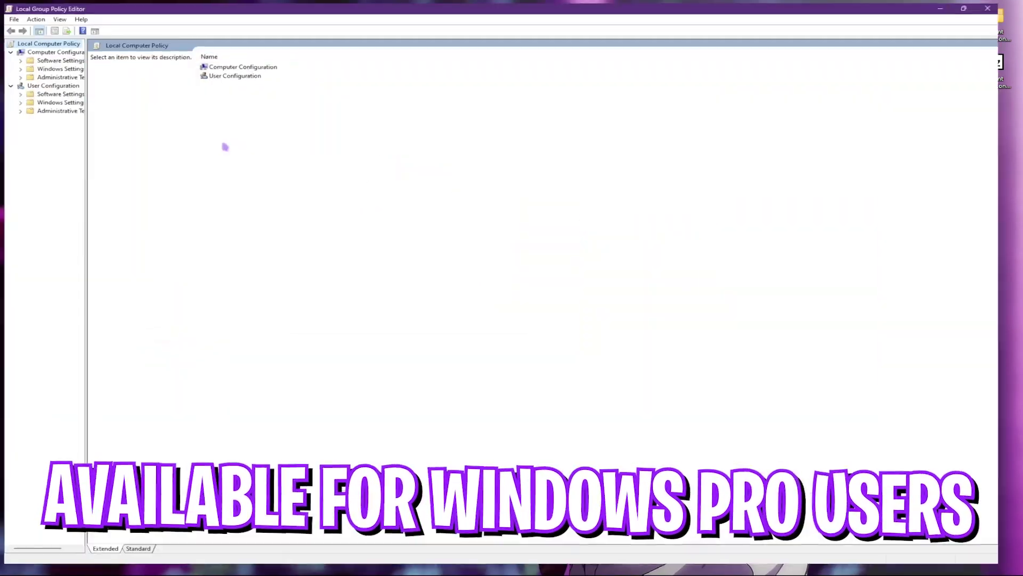
pyautogui.moveTo(84, 136); pyautogui.dragTo(170, 142)
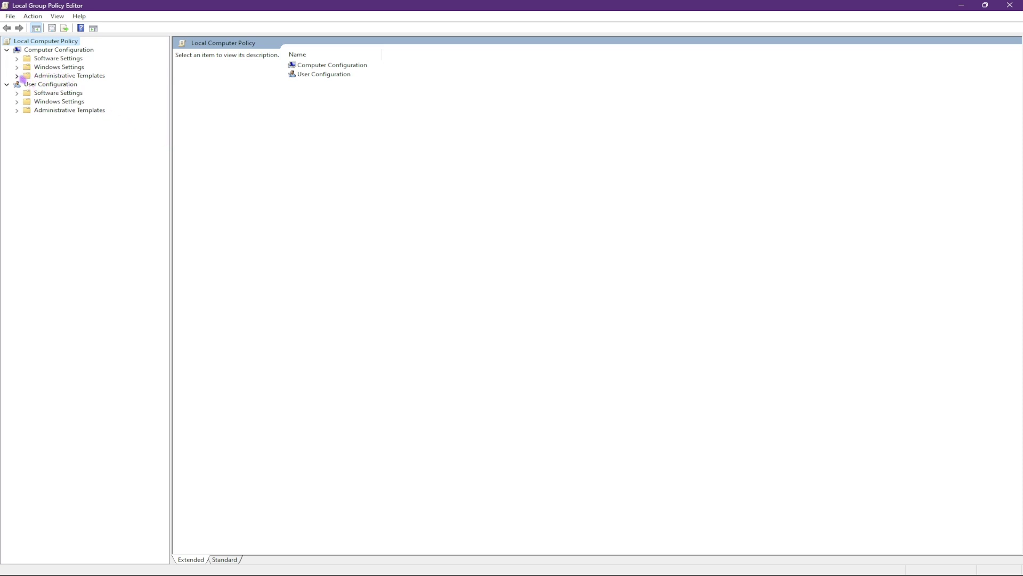
pyautogui.click(18, 76)
pyautogui.click(27, 145)
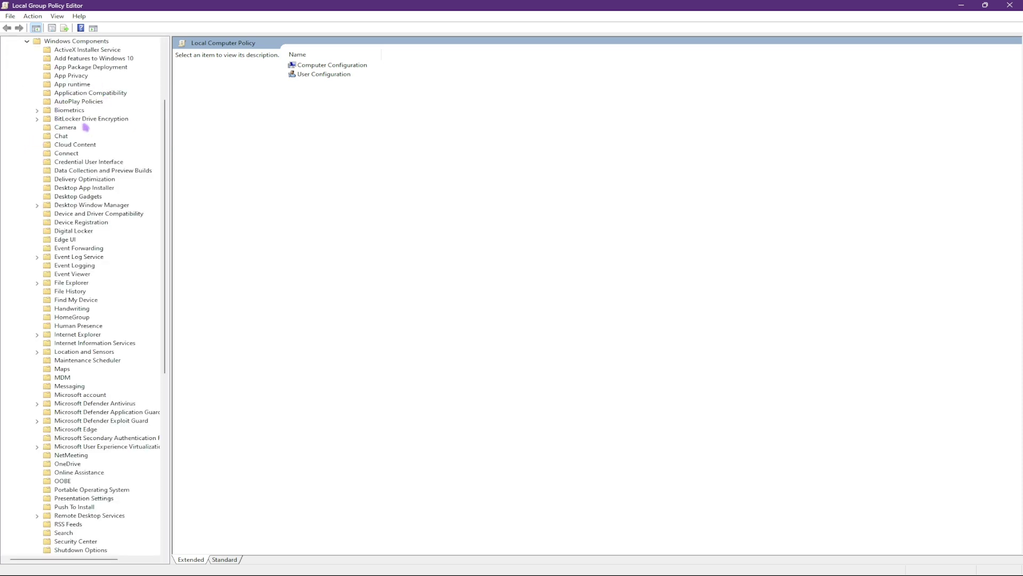
pyautogui.click(85, 76)
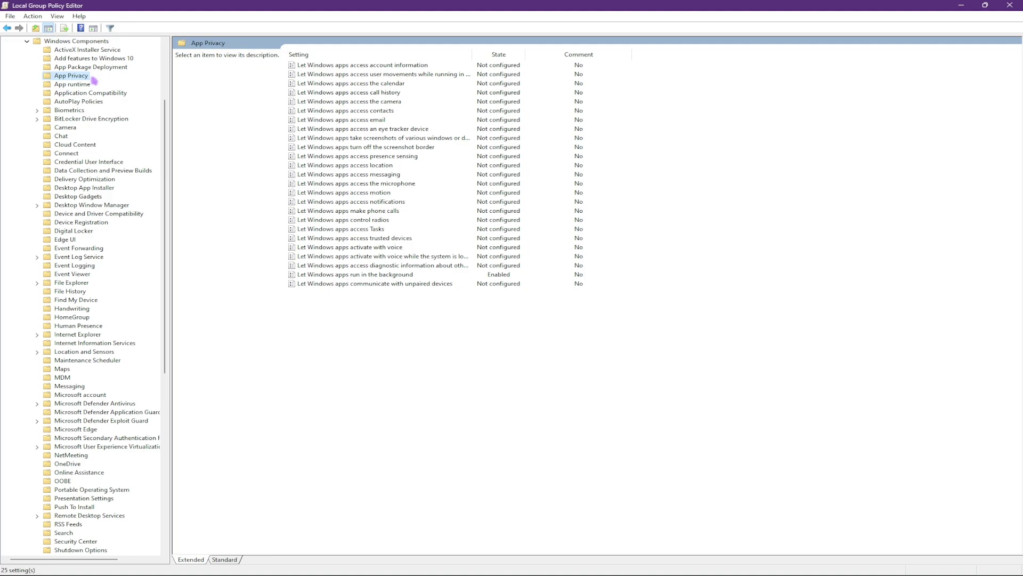
# Step: Enable 'Let Windows apps run in the background' with Force Deny as the default for all apps
pyautogui.click(354, 275)
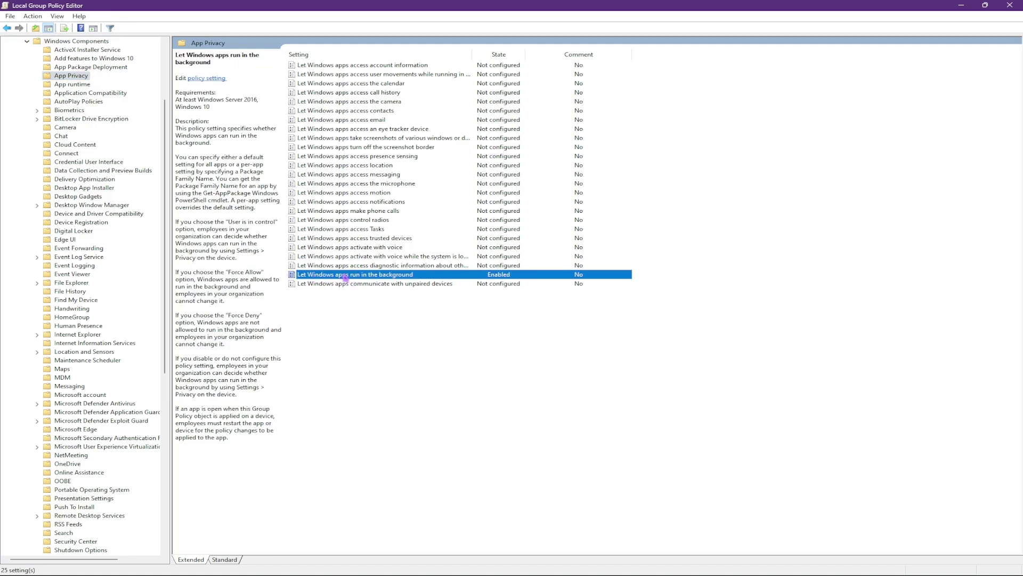
pyautogui.doubleClick(345, 276)
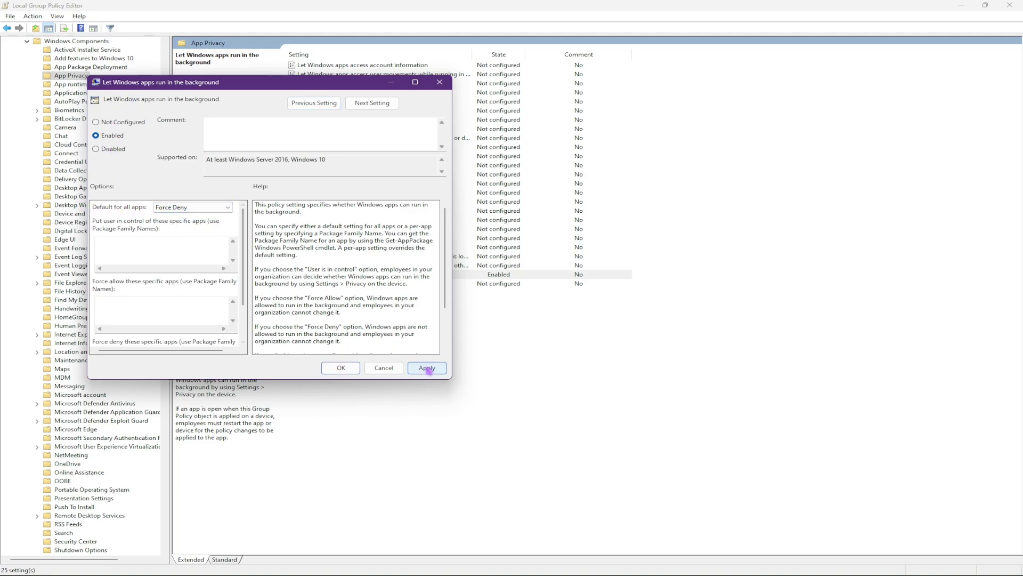
pyautogui.click(341, 367)
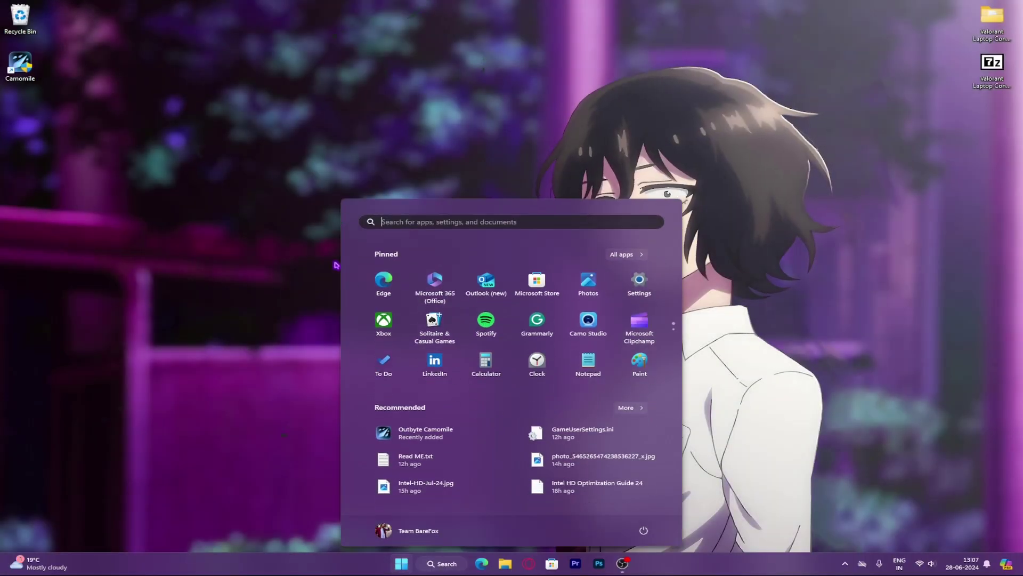
# Step: Run msconfig, set the boot Number of processors to 16, and exit without restarting
pyautogui.write('m')
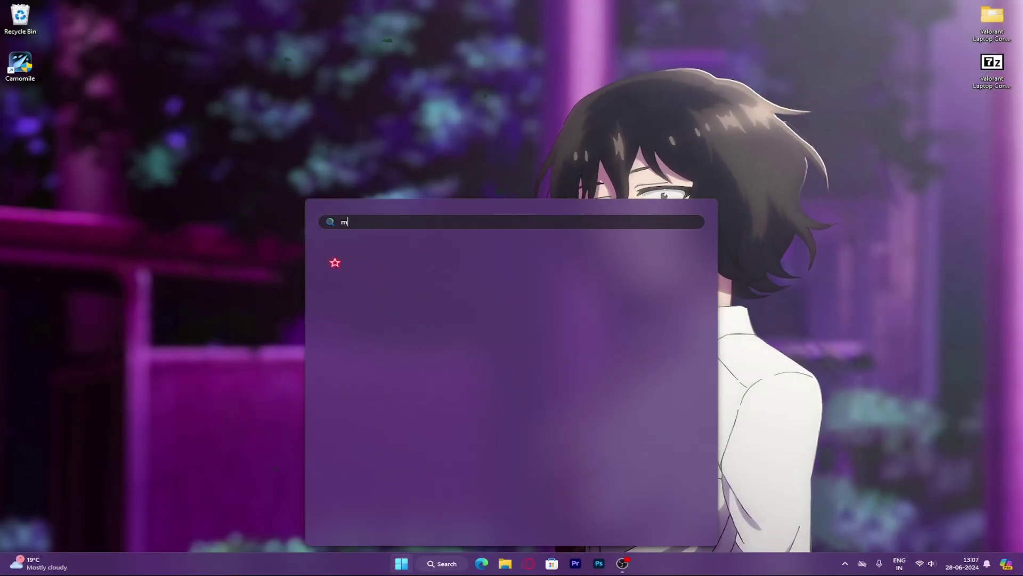
pyautogui.write('sconfig')
pyautogui.press('Return')
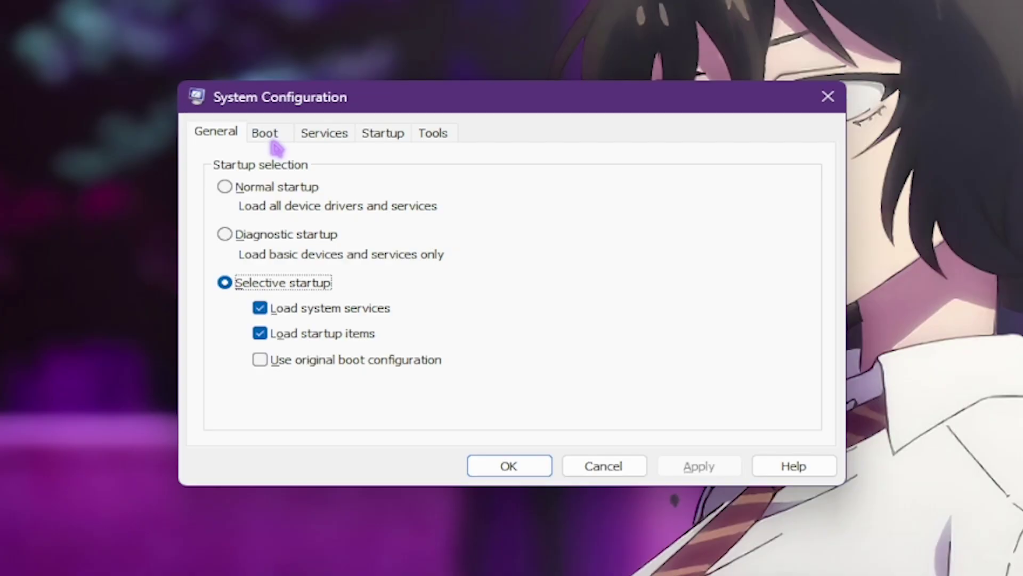
pyautogui.click(400, 220)
pyautogui.click(281, 287)
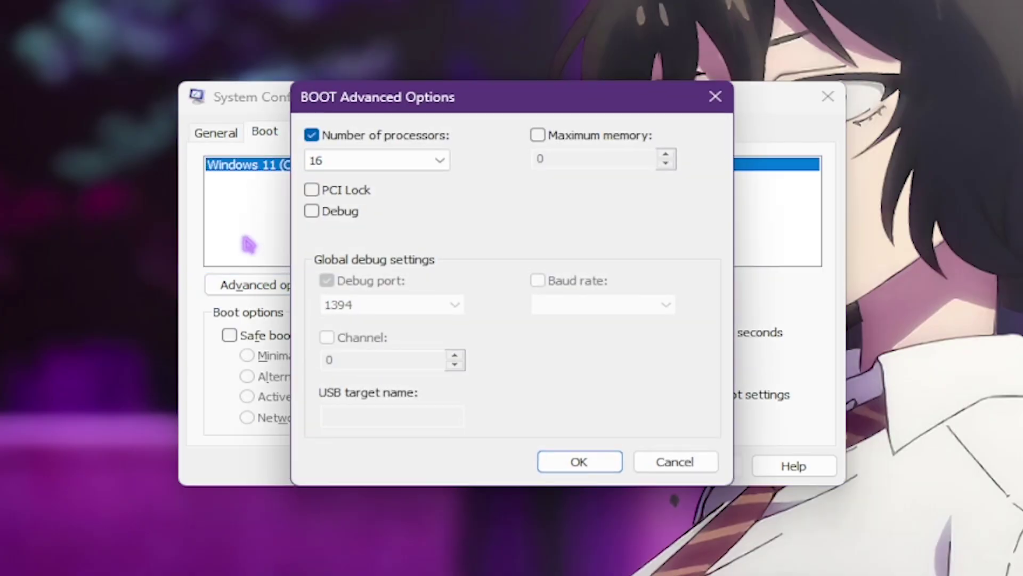
pyautogui.click(361, 140)
pyautogui.click(347, 160)
pyautogui.click(336, 380)
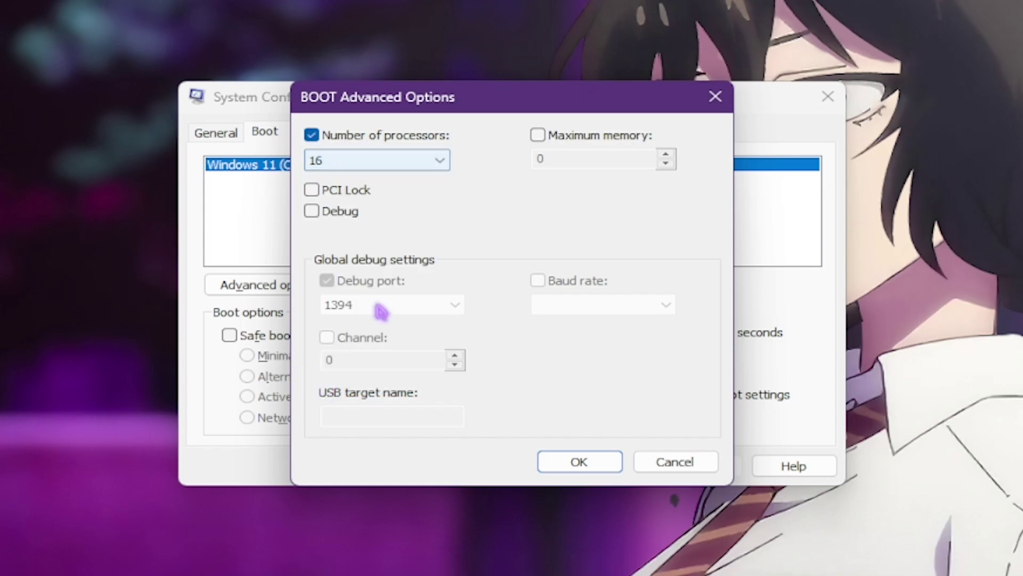
pyautogui.click(592, 464)
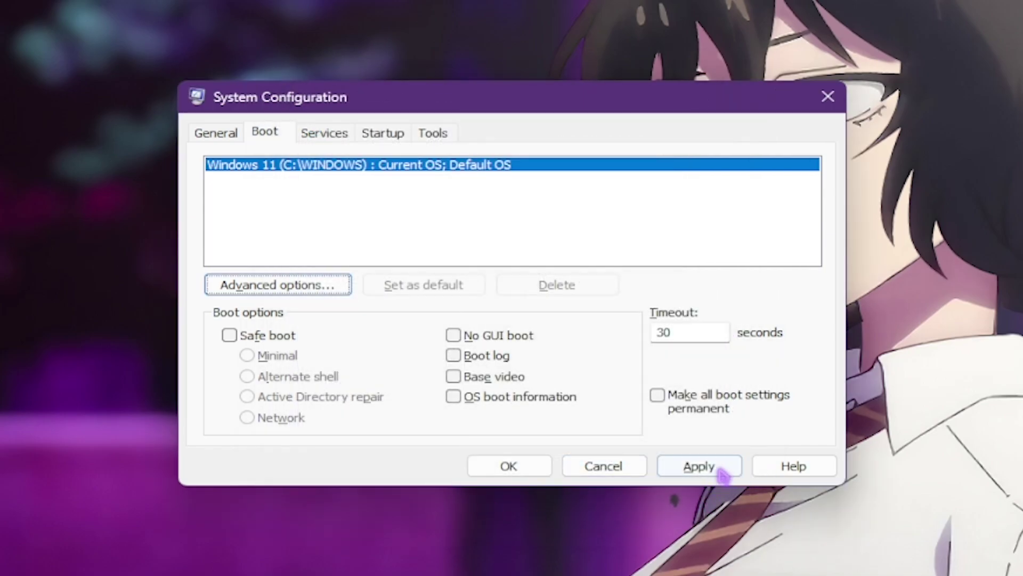
pyautogui.click(534, 471)
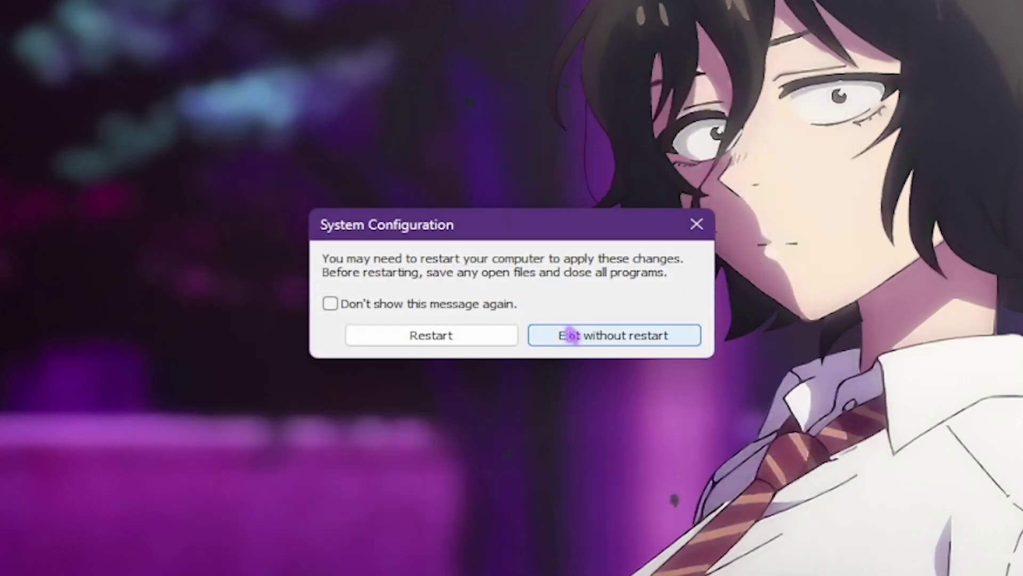
pyautogui.click(571, 336)
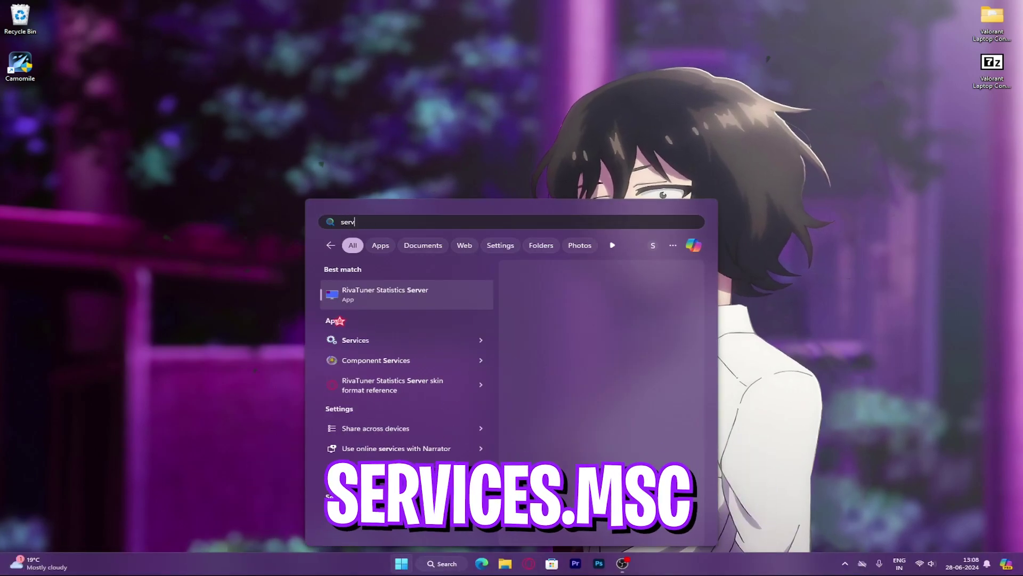
# Step: In the maximized Services console, stop SysMain and change its Startup type to Disabled
pyautogui.write('ices')
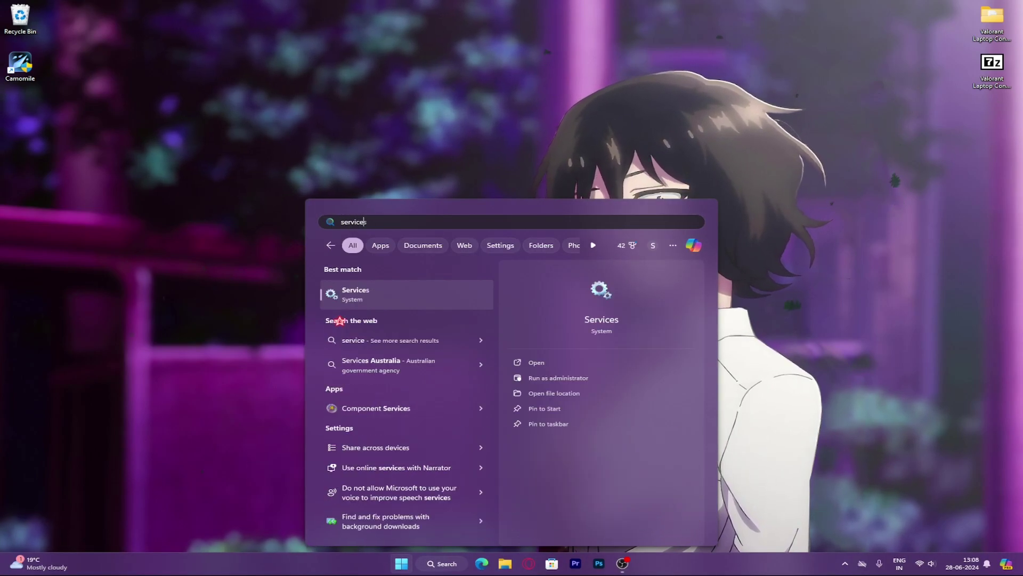
pyautogui.press('Return')
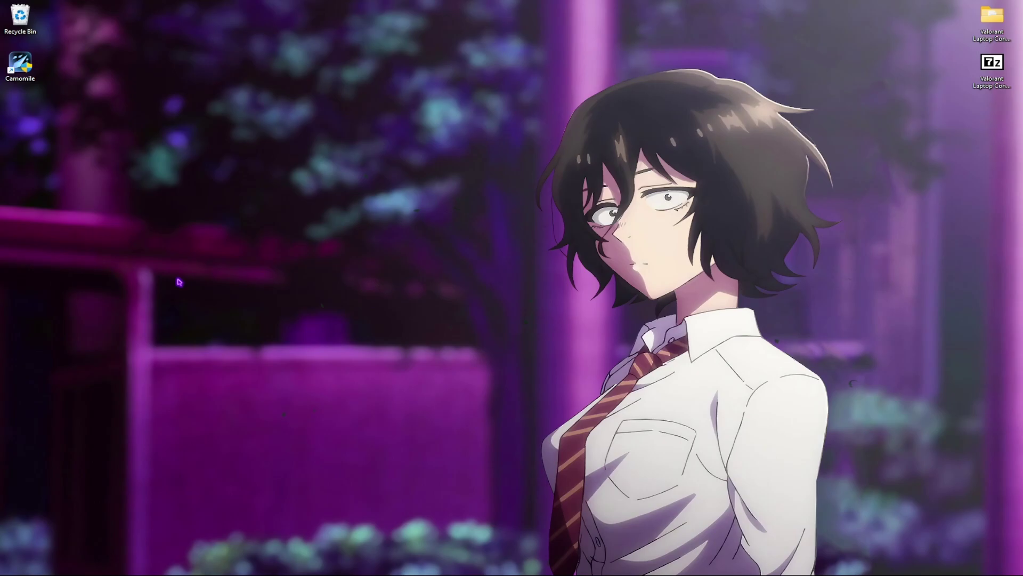
pyautogui.click(438, 35)
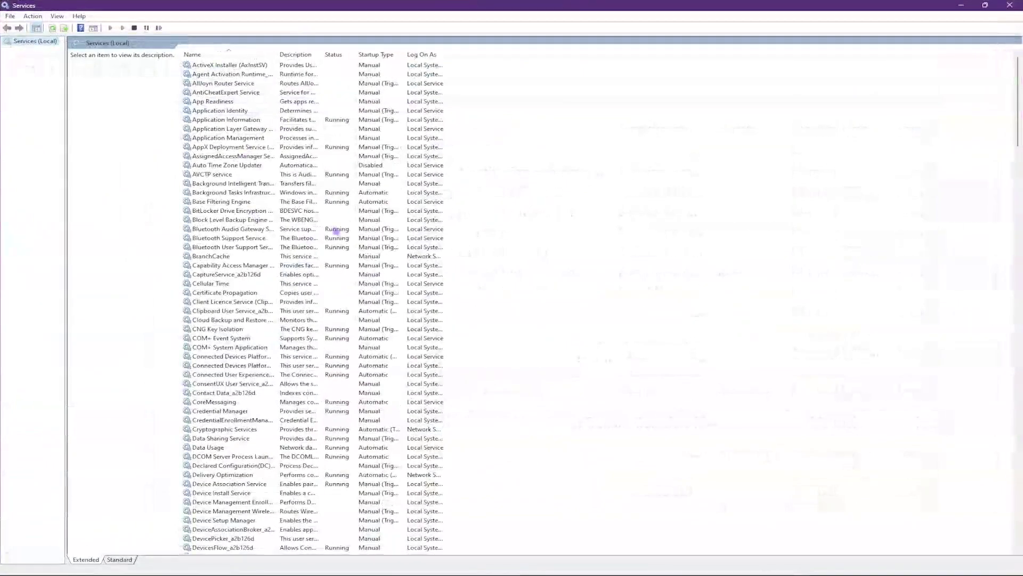
pyautogui.press('s')
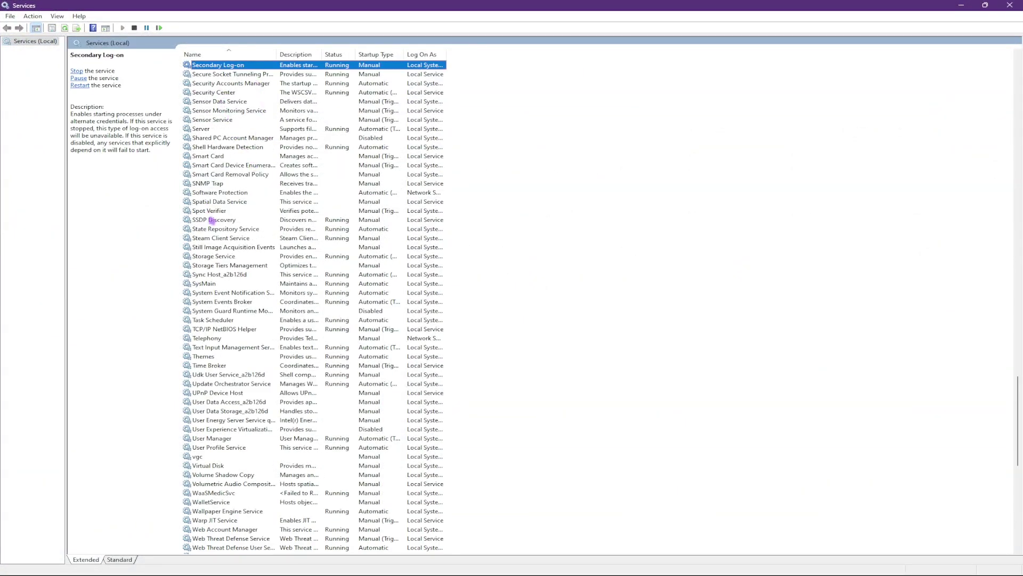
pyautogui.click(206, 285)
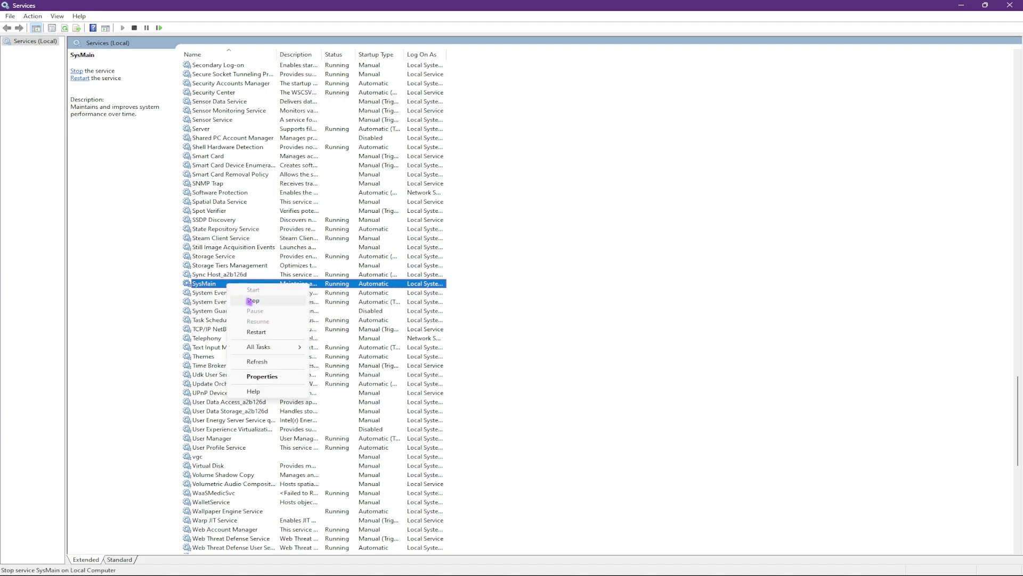
pyautogui.click(248, 302)
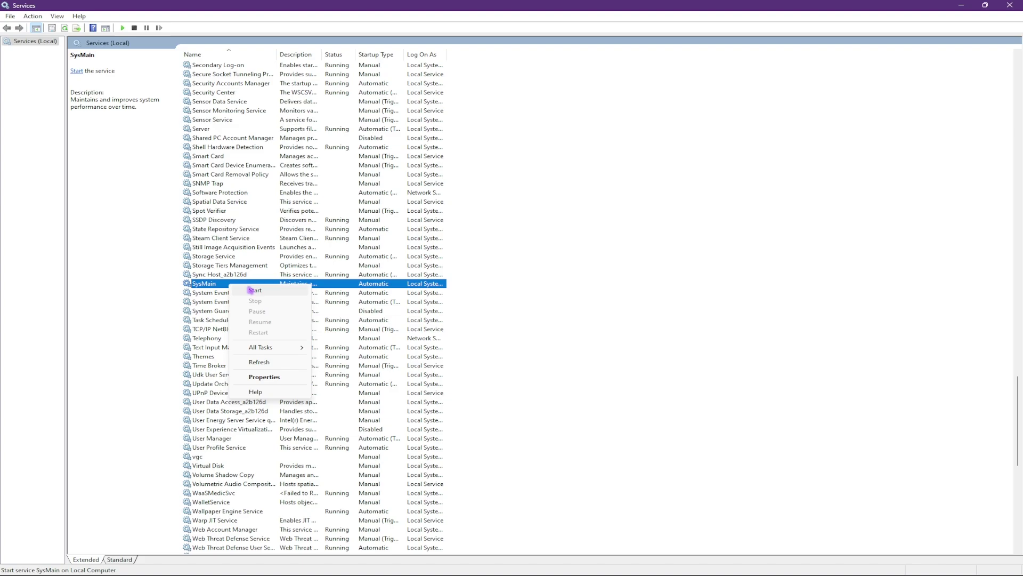
pyautogui.click(265, 377)
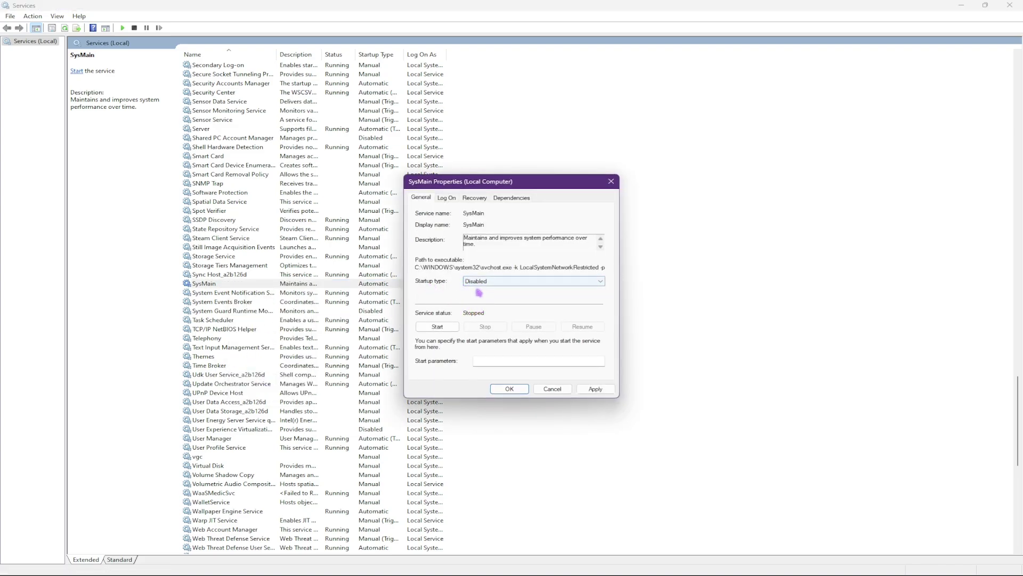
pyautogui.click(504, 388)
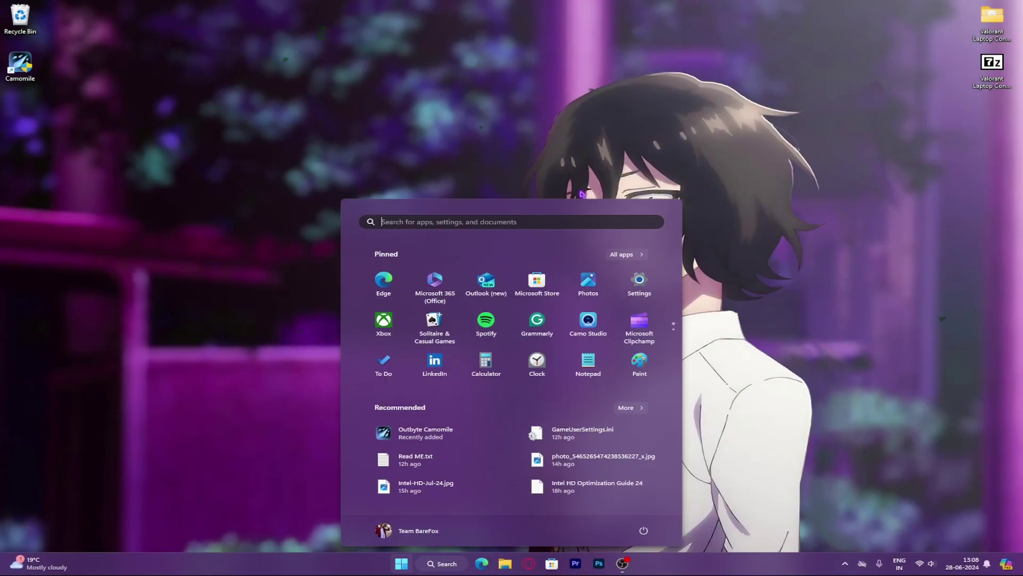
# Step: Check in Control Panel's Power Options that High performance is the active plan, then close it
pyautogui.write('control Panel')
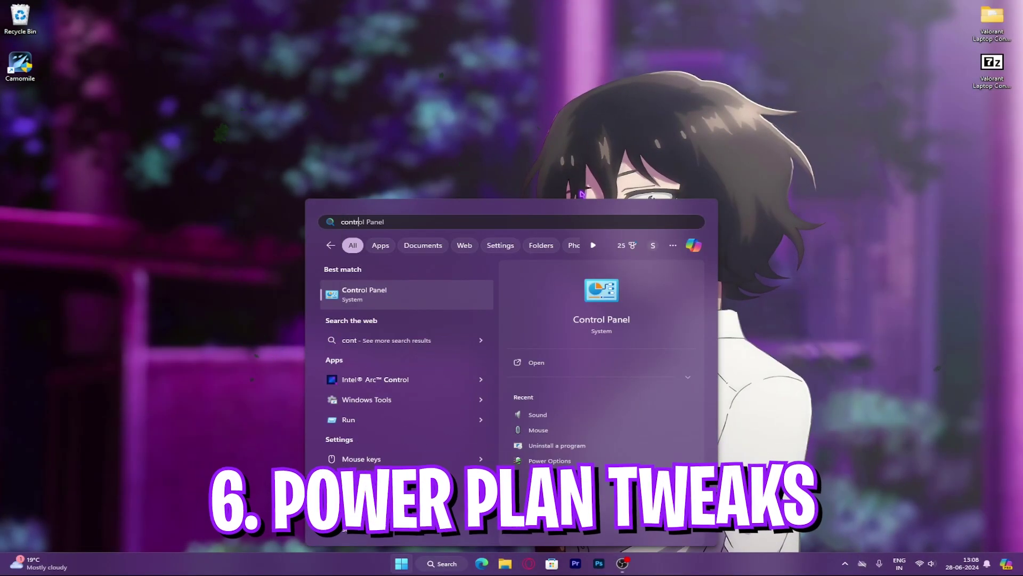
pyautogui.press('Return')
pyautogui.click(716, 168)
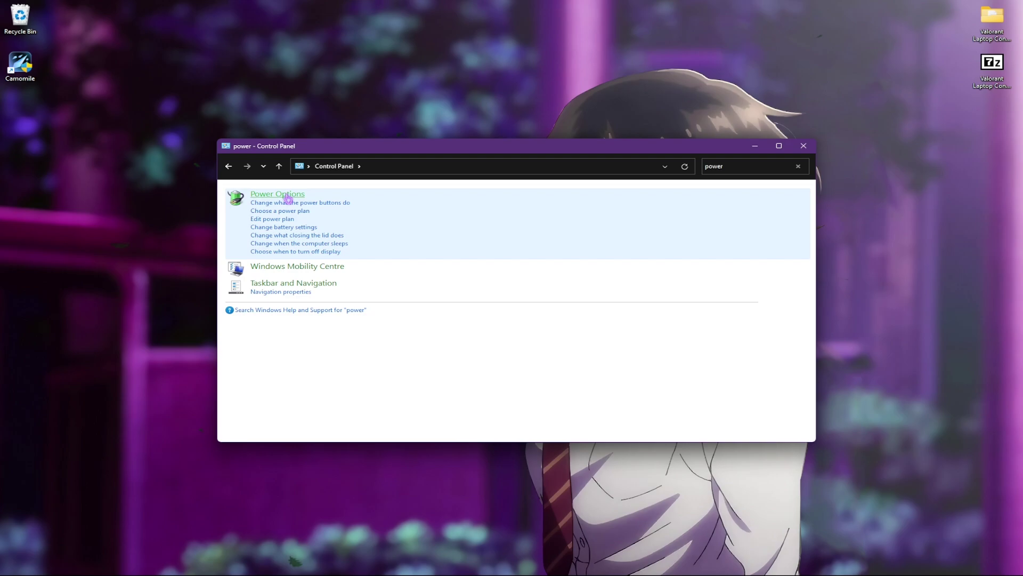
pyautogui.click(306, 244)
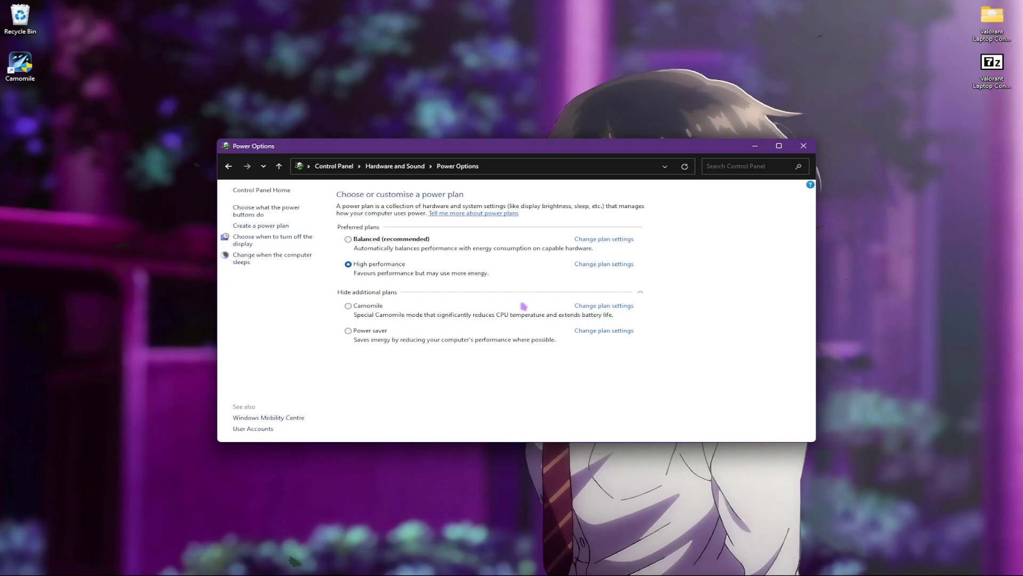
pyautogui.click(811, 151)
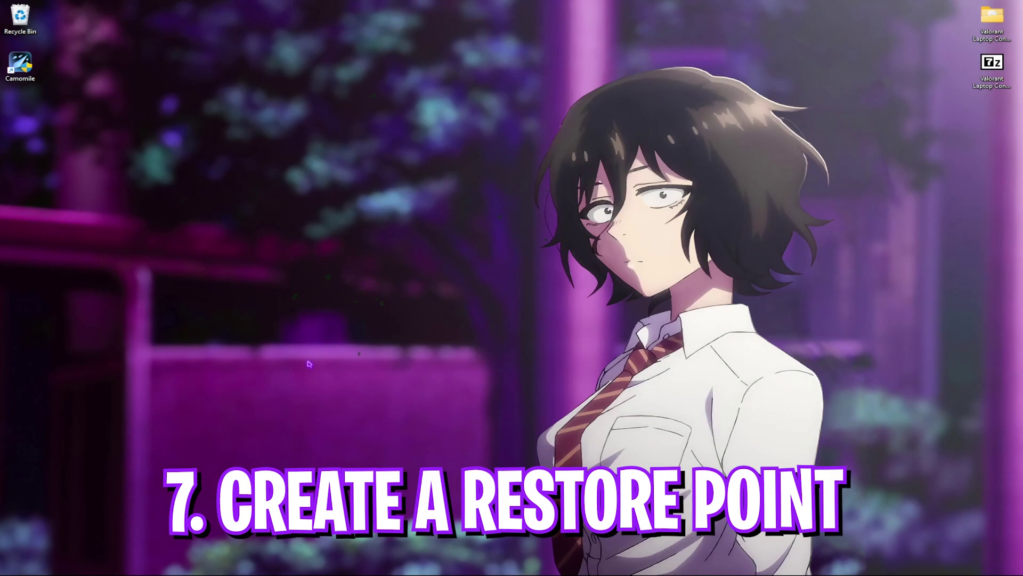
# Step: Create a restore point named 'Valorant' for Local Disk (C:) from System Protection
pyautogui.press('super')
pyautogui.write('create a restore point')
pyautogui.press('Return')
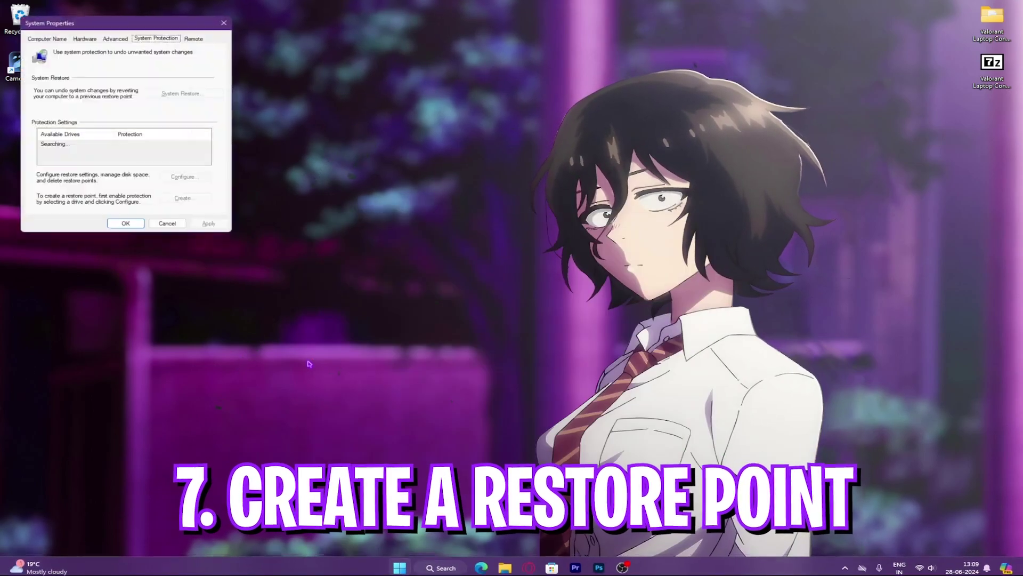
pyautogui.moveTo(108, 20); pyautogui.dragTo(262, 58)
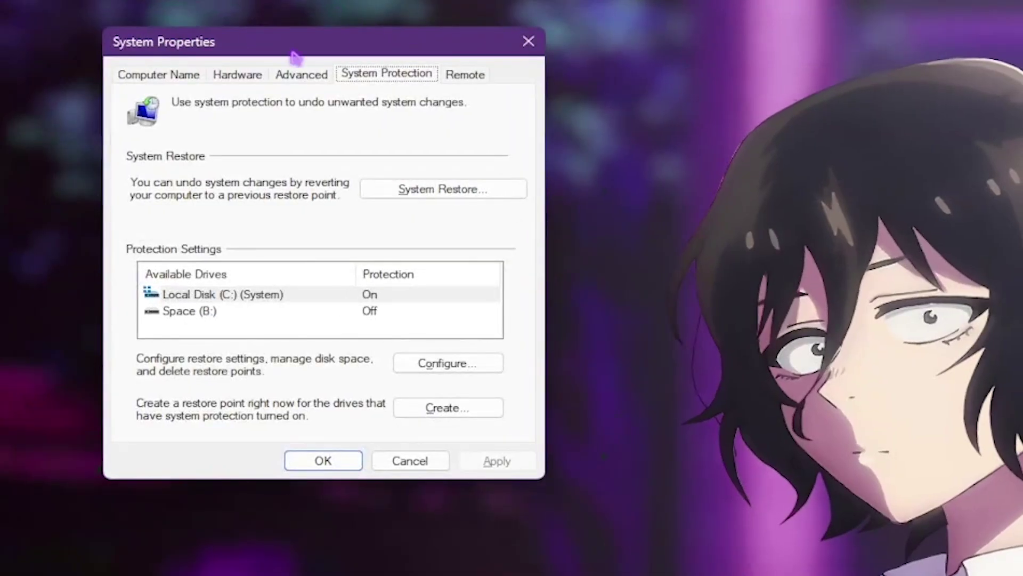
pyautogui.click(288, 296)
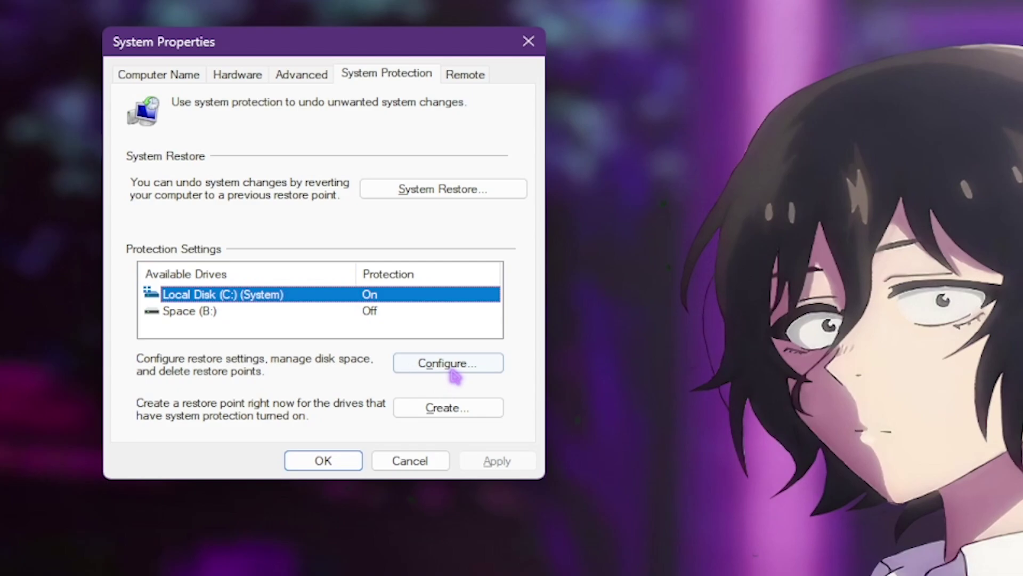
pyautogui.click(447, 408)
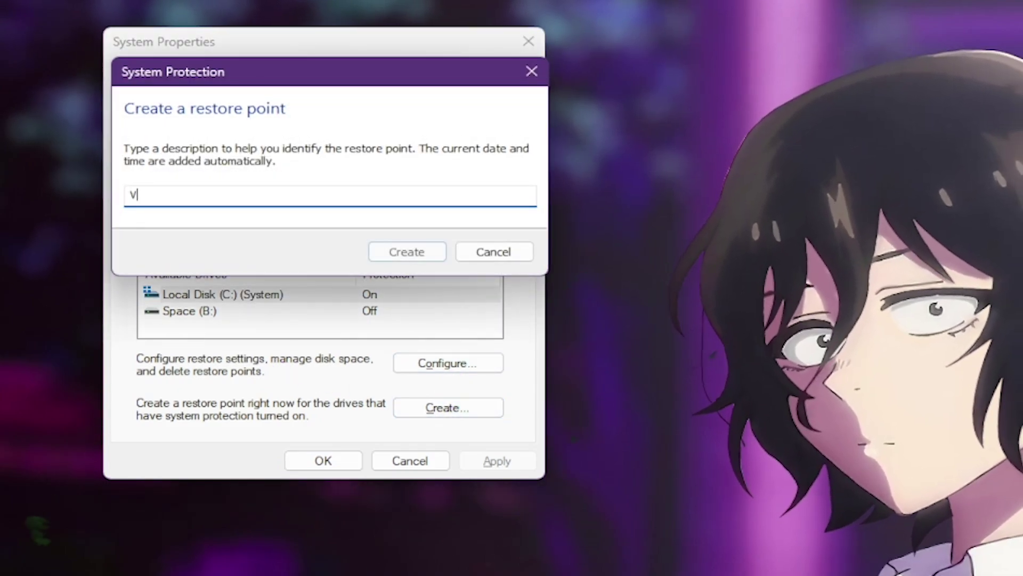
pyautogui.press('Return')
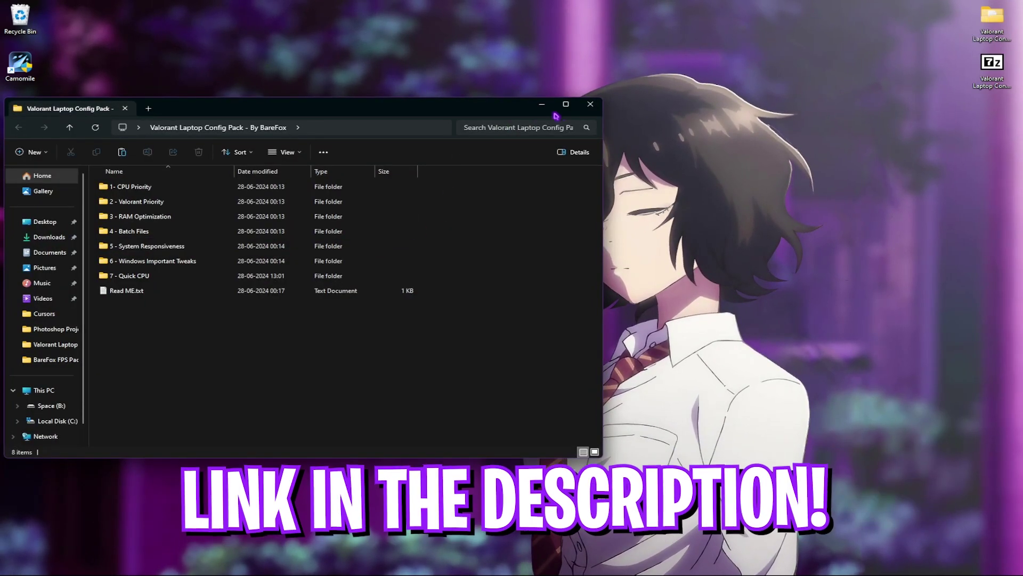
# Step: Maximize the config pack window and open 1- CPU Priority, then its AMD folder
pyautogui.press('super+Up')
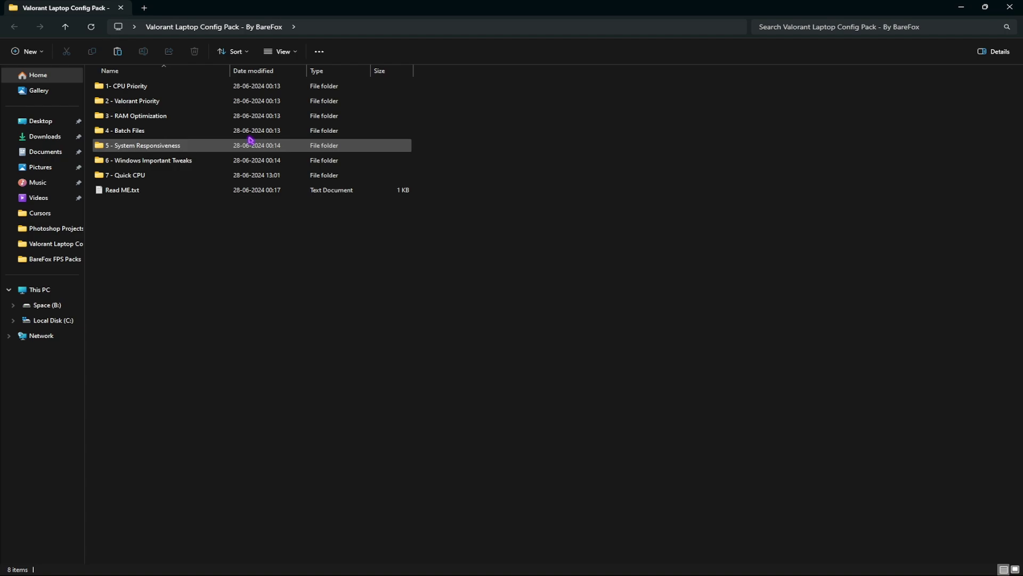
pyautogui.moveTo(417, 227); pyautogui.dragTo(218, 90)
pyautogui.click(192, 263)
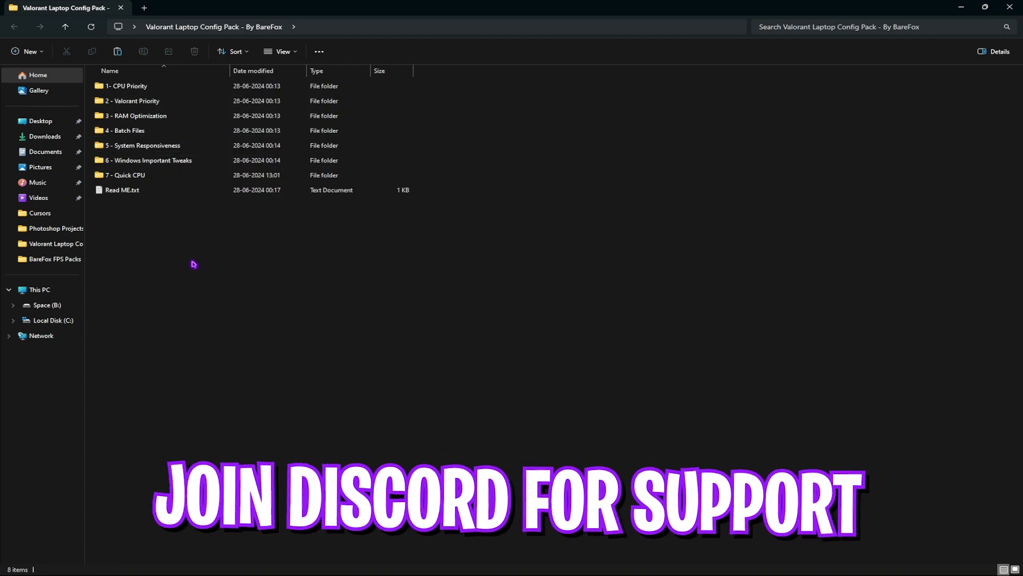
pyautogui.doubleClick(138, 88)
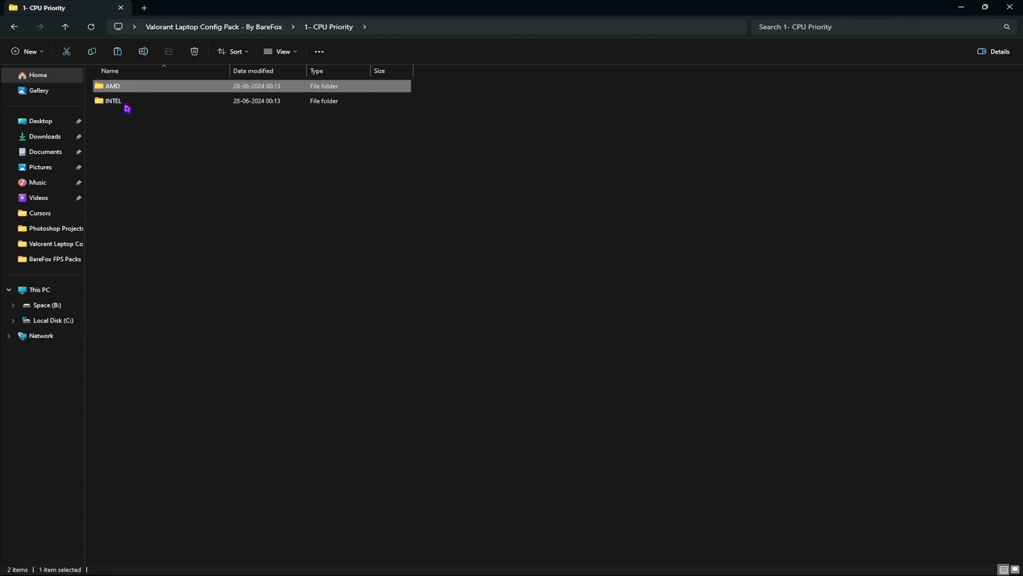
pyautogui.moveTo(161, 137); pyautogui.dragTo(119, 87)
pyautogui.moveTo(138, 143)
pyautogui.mouseDown()
pyautogui.moveTo(130, 96)
pyautogui.moveTo(133, 128)
pyautogui.mouseUp()
pyautogui.doubleClick(131, 88)
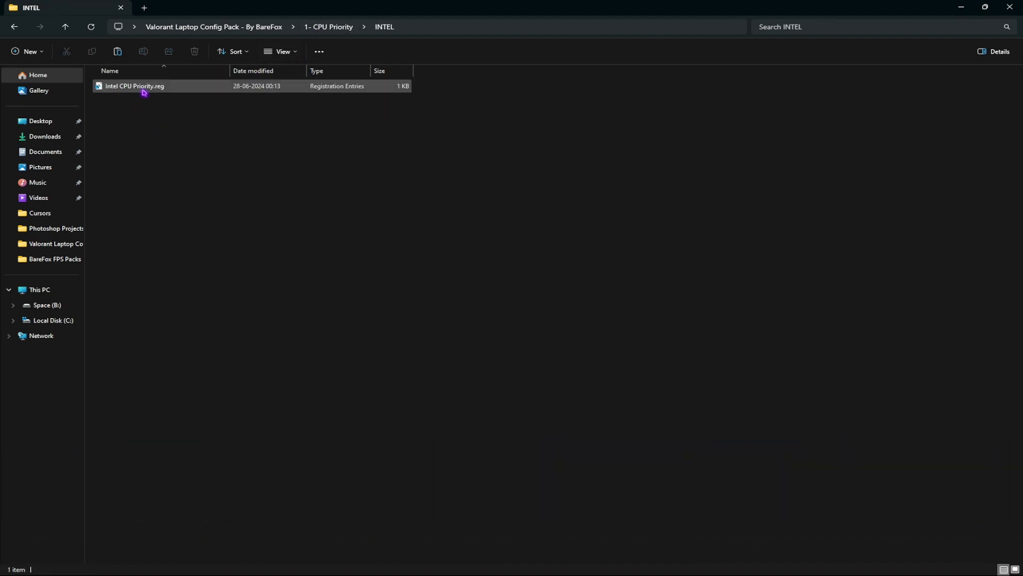
# Step: Go back and look over the three Valorant priority files, including ValorantNormalPriority.reg
pyautogui.click(219, 28)
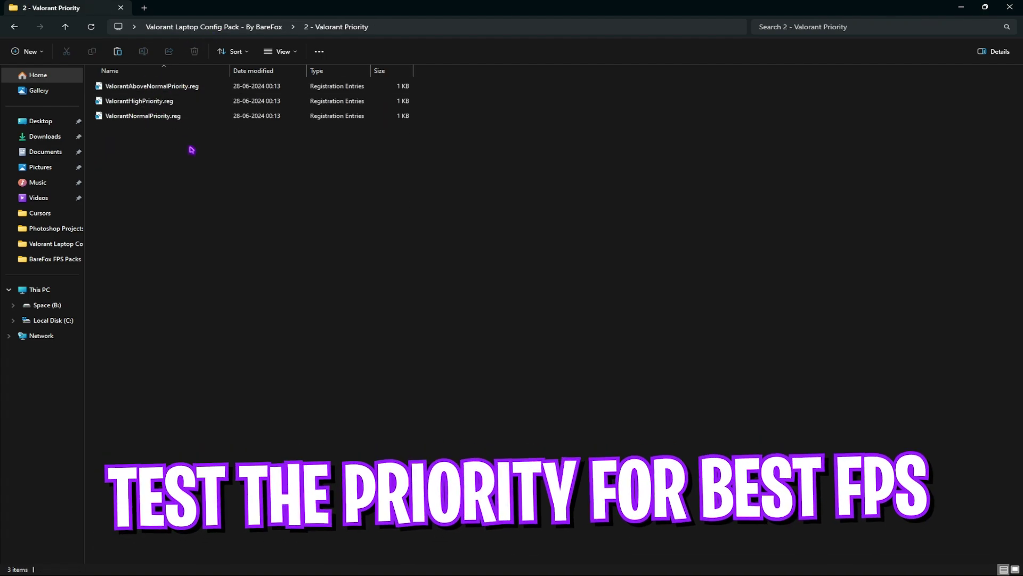
pyautogui.moveTo(192, 151); pyautogui.dragTo(153, 83)
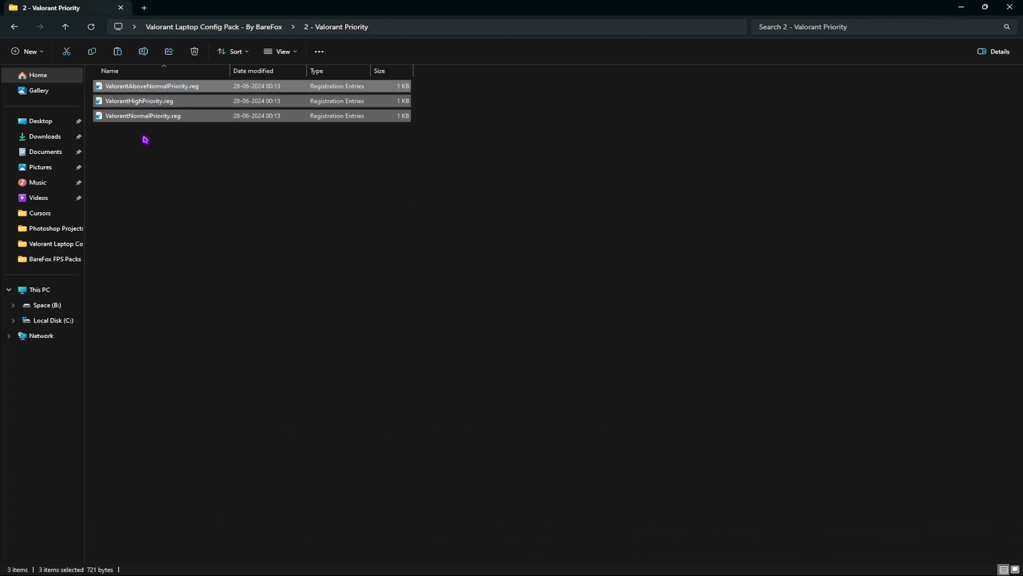
pyautogui.click(151, 117)
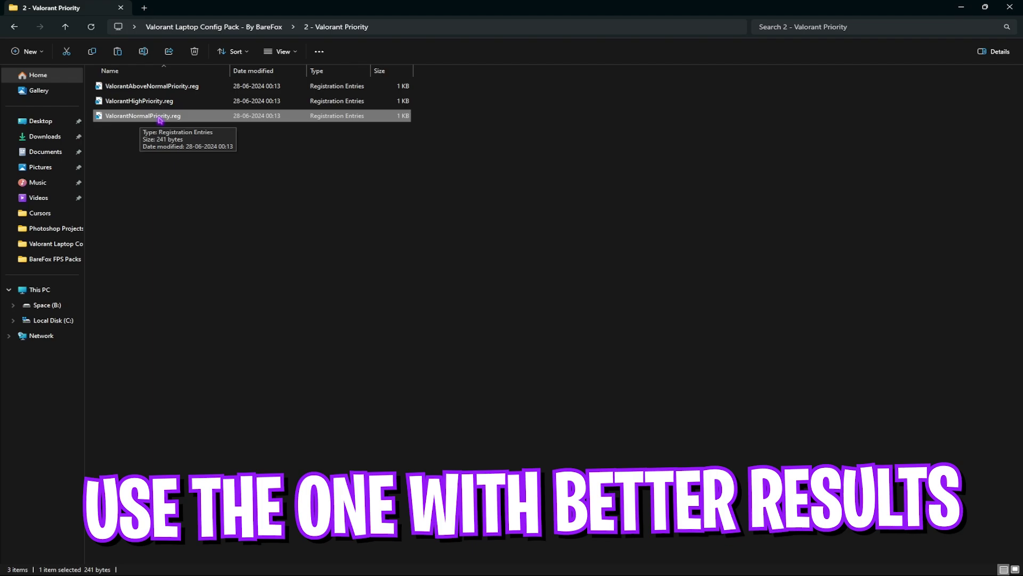
pyautogui.moveTo(445, 100); pyautogui.dragTo(407, 89)
pyautogui.click(453, 100)
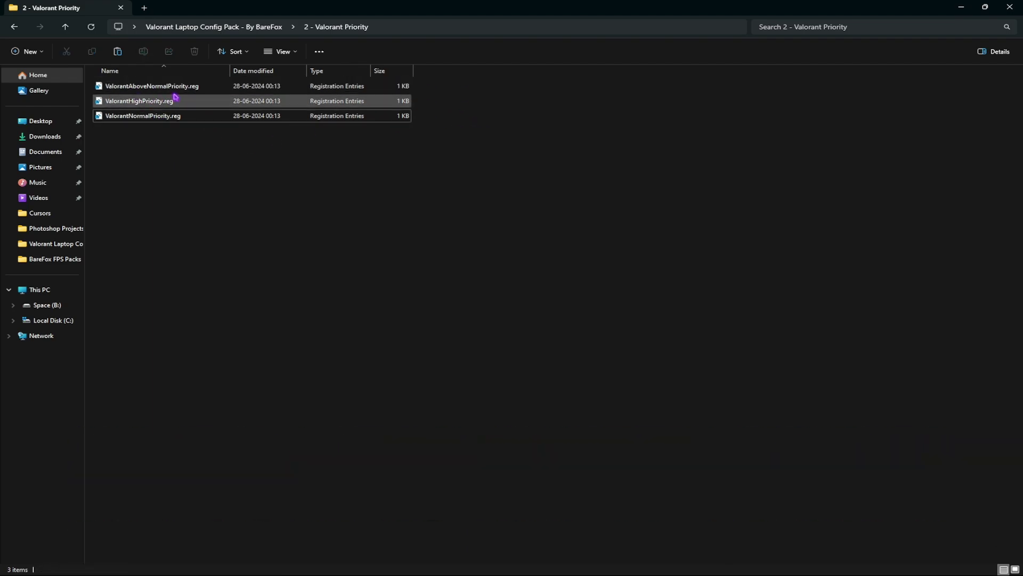
pyautogui.click(224, 27)
# Step: Open 3 - RAM Optimization and review its 15 files, such as 32GB Ram.reg and 16GB Ram.reg
pyautogui.doubleClick(176, 115)
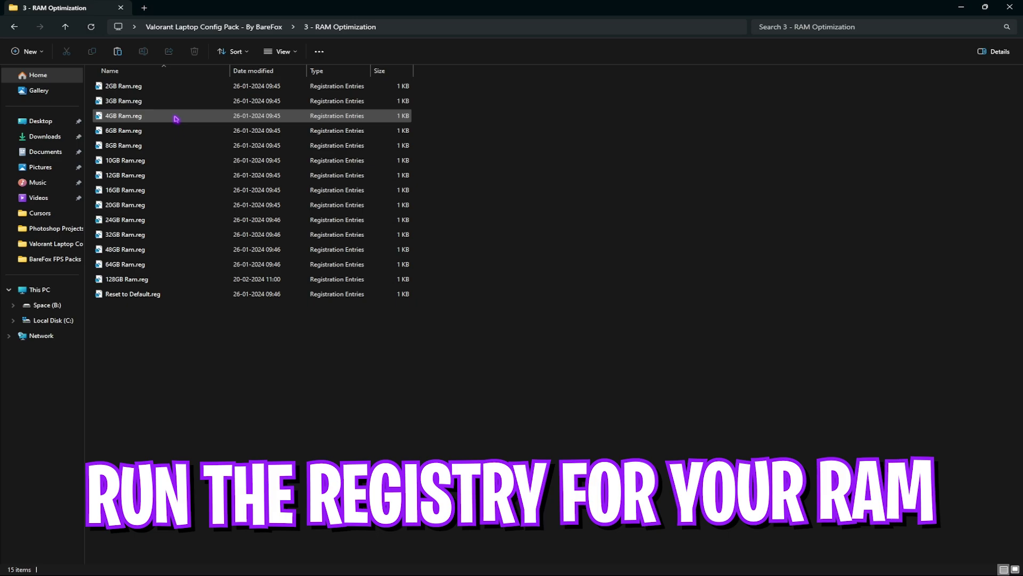
pyautogui.moveTo(301, 378); pyautogui.dragTo(153, 86)
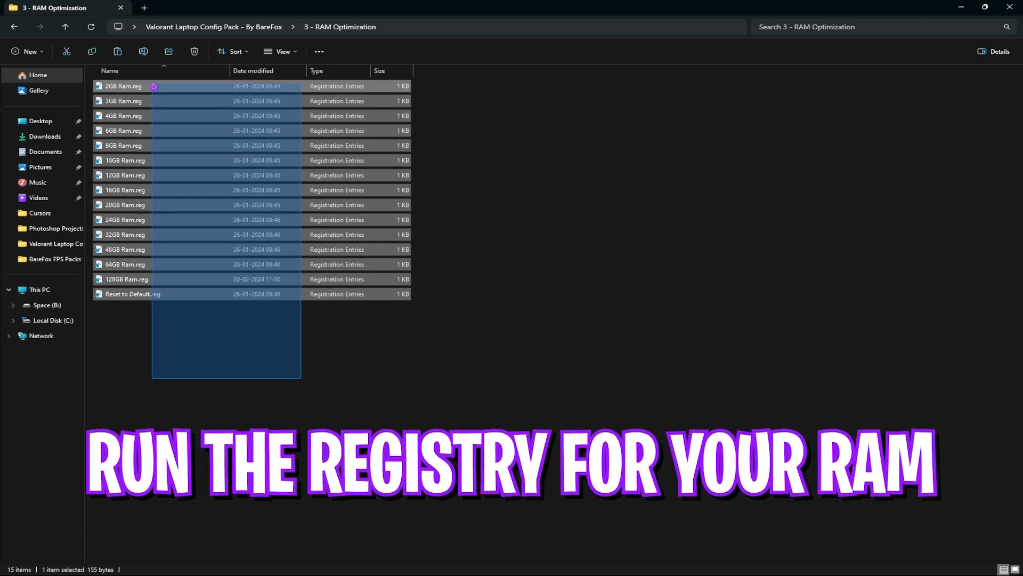
pyautogui.click(314, 345)
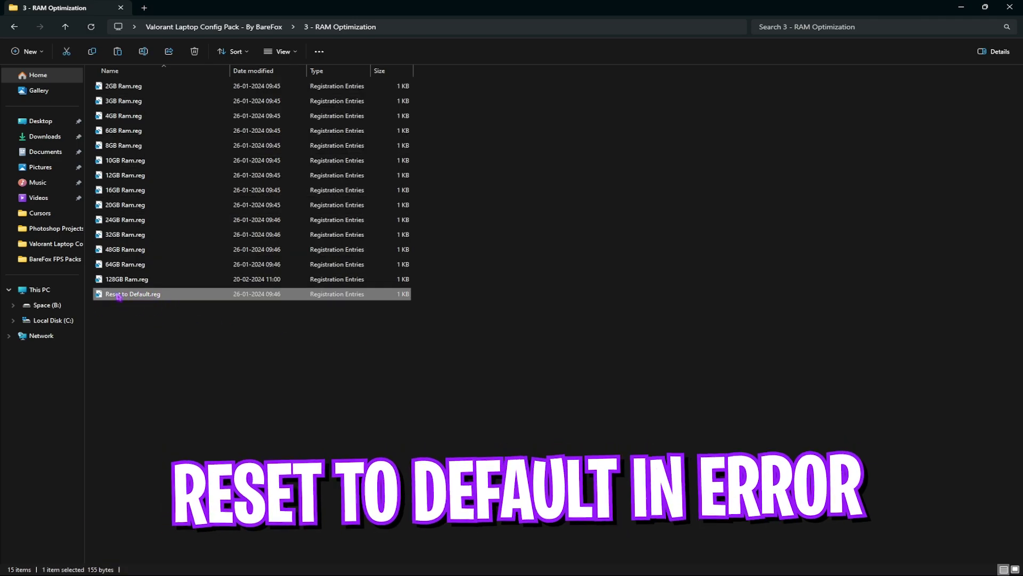
pyautogui.moveTo(434, 277); pyautogui.dragTo(397, 81)
pyautogui.click(197, 237)
pyautogui.click(132, 191)
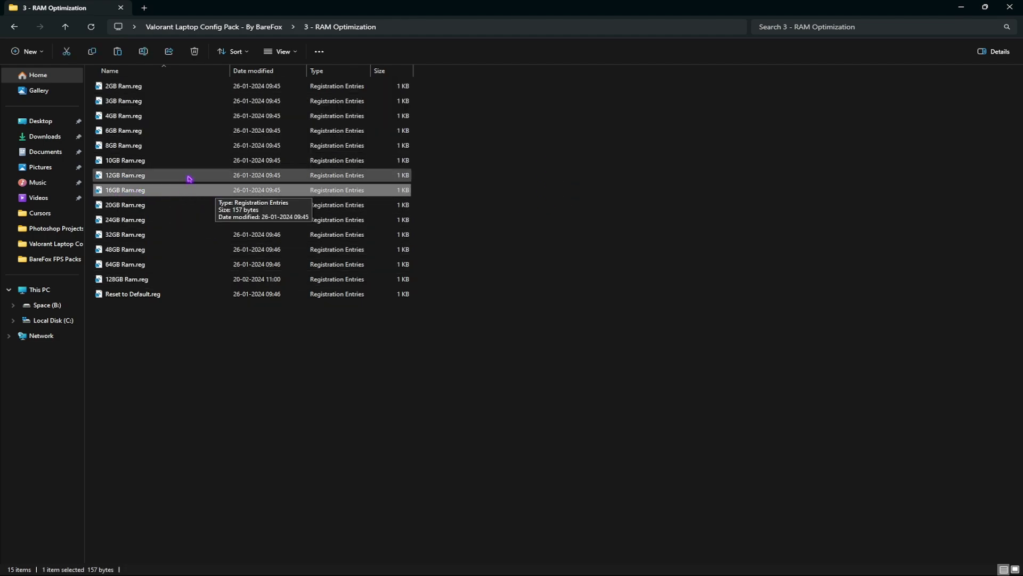
# Step: Open 4 - Batch Files and run Disable HPET.cmd as administrator
pyautogui.click(229, 27)
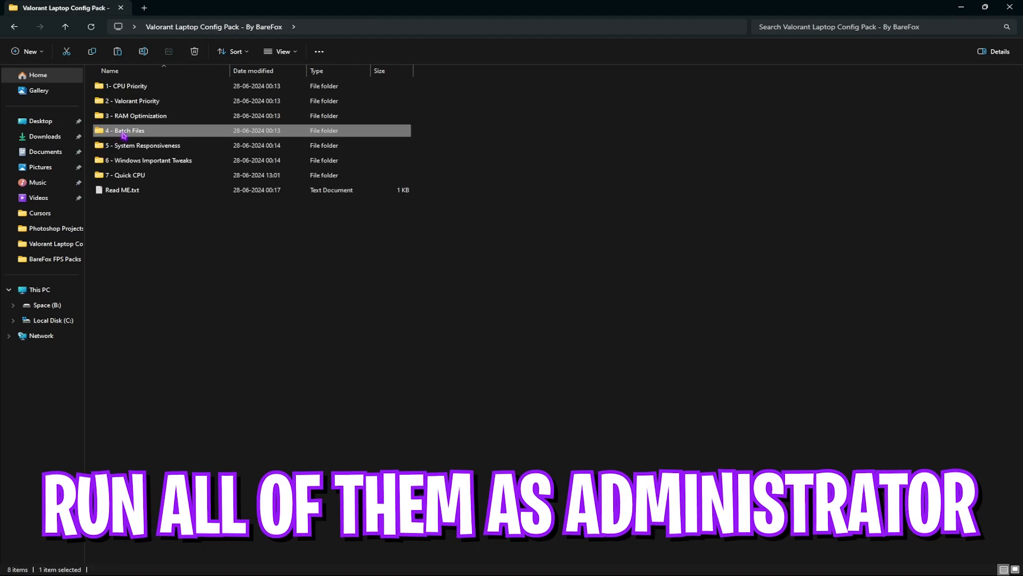
pyautogui.doubleClick(133, 131)
pyautogui.click(147, 88)
pyautogui.rightClick(149, 88)
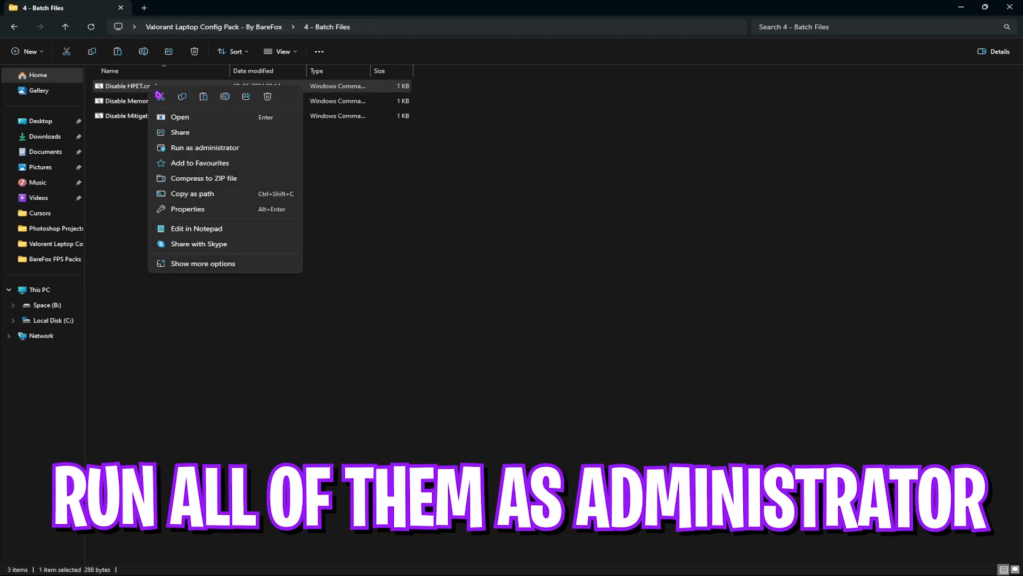
pyautogui.click(189, 145)
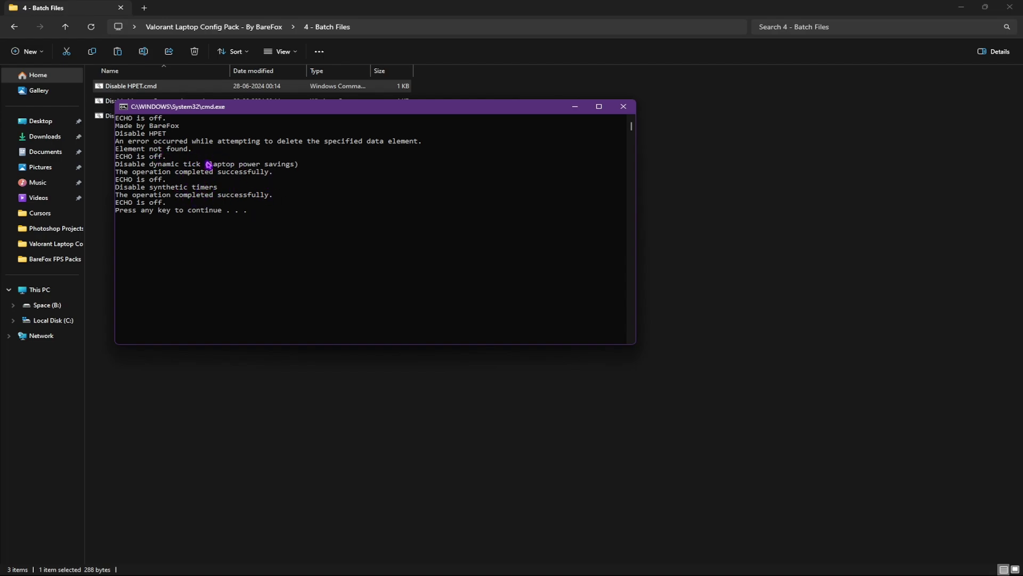
pyautogui.press('Return')
# Step: Run Disable Memory Compression.cmd and Disable Mitigations.cmd as administrator
pyautogui.click(189, 106)
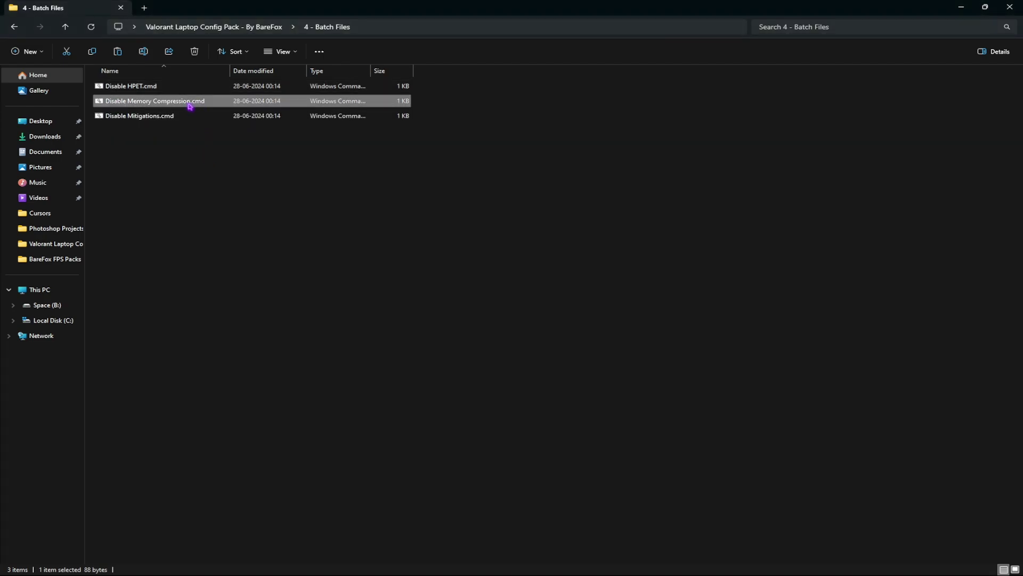
pyautogui.rightClick(210, 109)
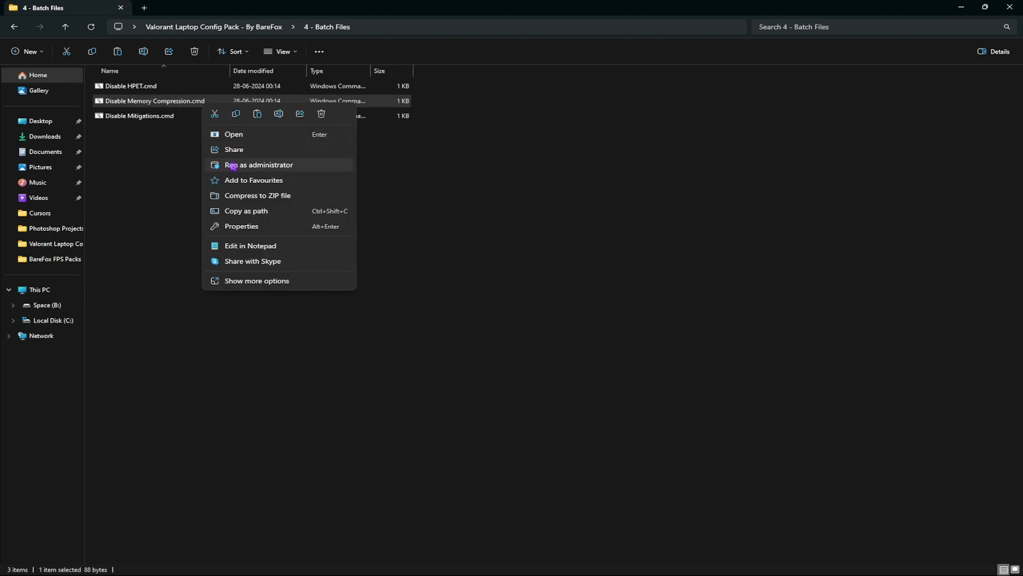
pyautogui.click(150, 160)
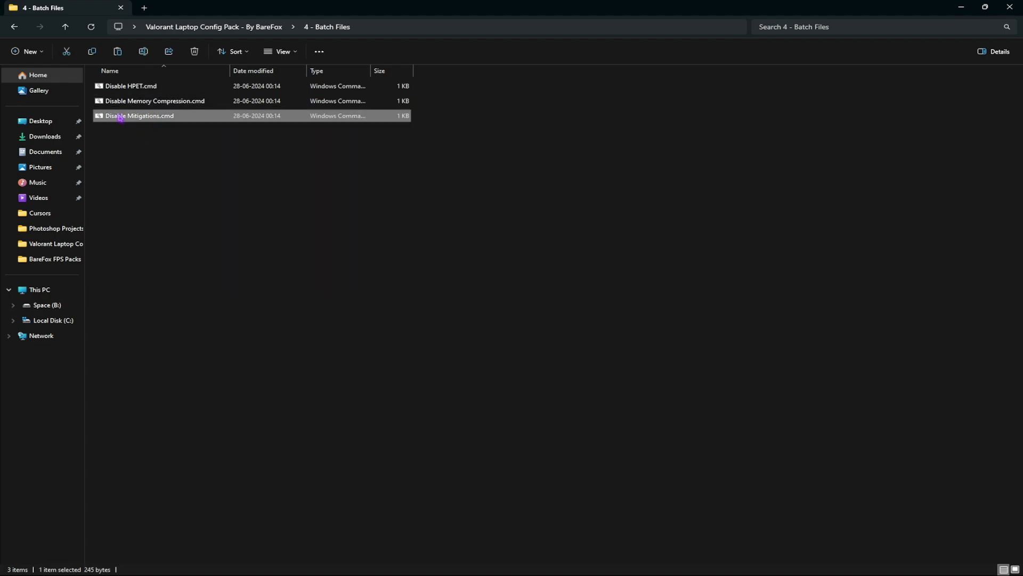
pyautogui.rightClick(134, 122)
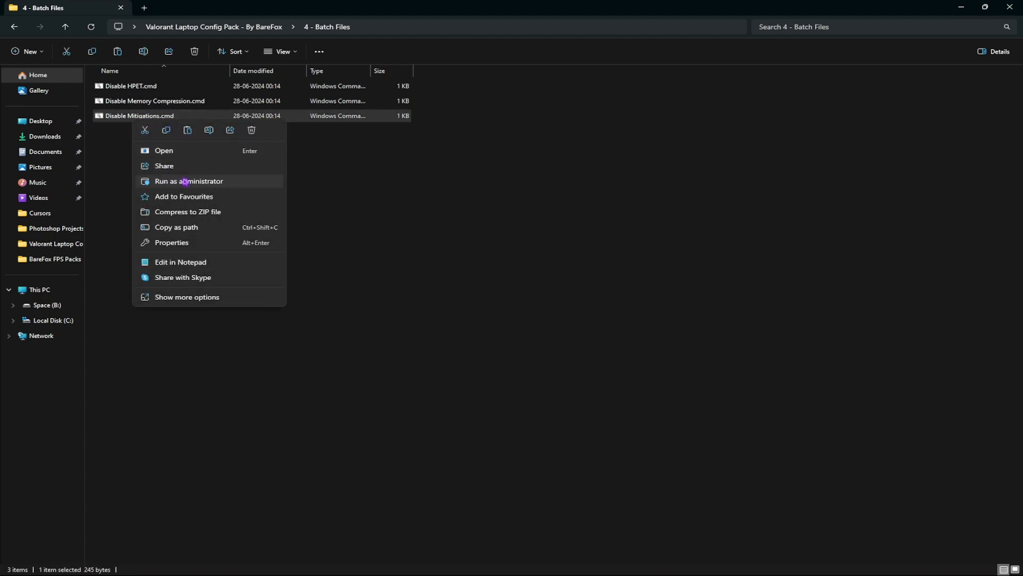
pyautogui.click(437, 192)
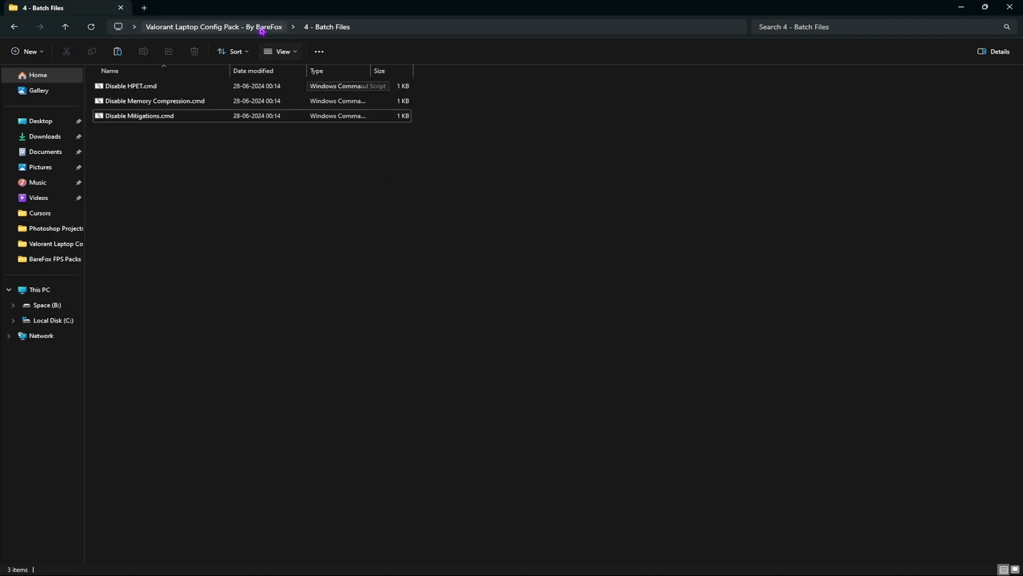
# Step: Open 5 - System Responsiveness and look over Low-Med and Med-High Optimization.reg
pyautogui.click(263, 27)
pyautogui.click(150, 145)
pyautogui.doubleClick(150, 145)
pyautogui.click(124, 101)
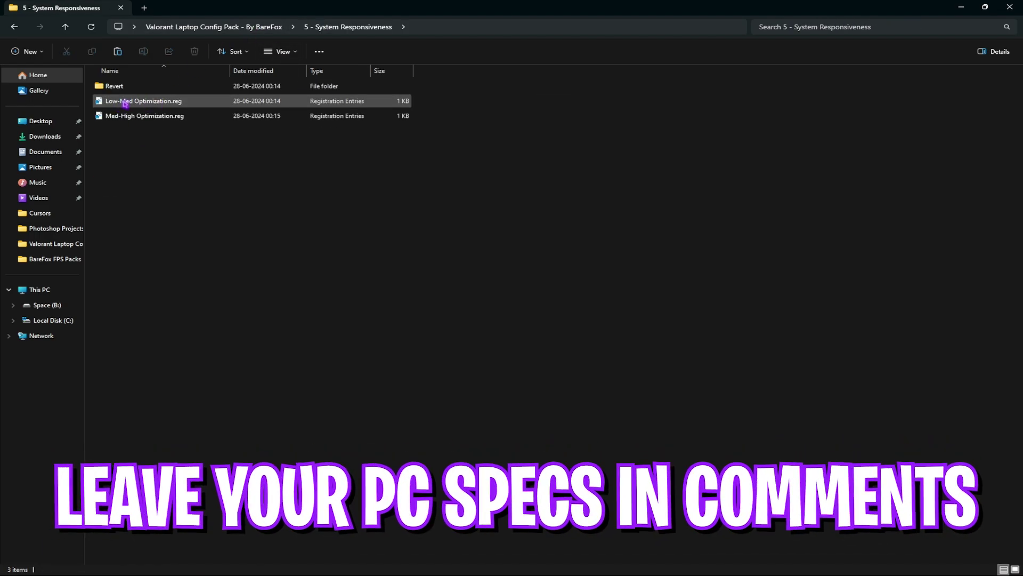
pyautogui.keyDown('shift'); pyautogui.click(150, 119); pyautogui.keyUp('shift')
pyautogui.moveTo(207, 169); pyautogui.dragTo(150, 99)
# Step: Open its Revert folder, review the three revert files, and return to the config pack
pyautogui.click(131, 88)
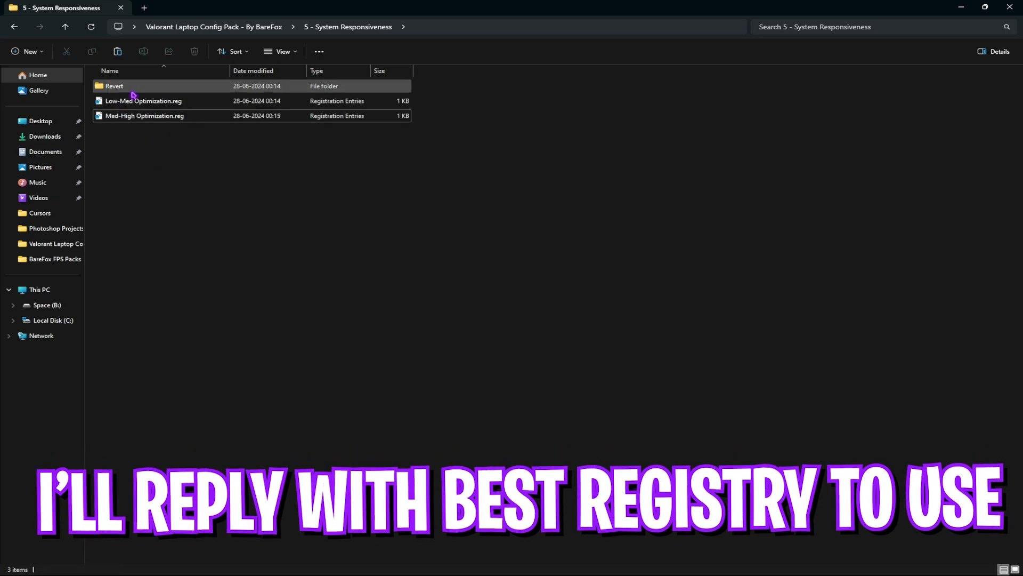
pyautogui.doubleClick(131, 89)
pyautogui.moveTo(178, 160); pyautogui.dragTo(159, 85)
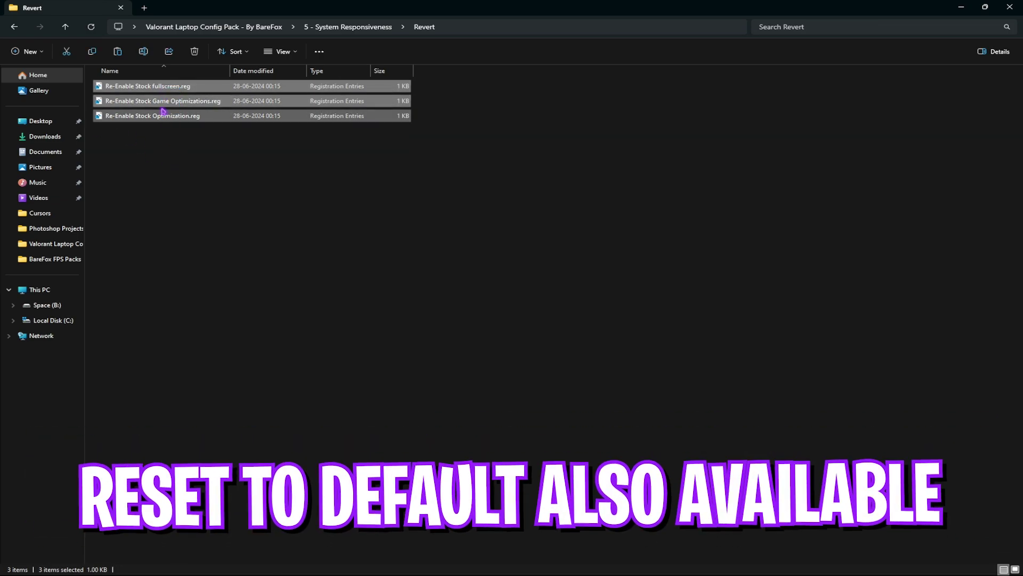
pyautogui.click(220, 169)
pyautogui.moveTo(222, 178); pyautogui.dragTo(231, 152)
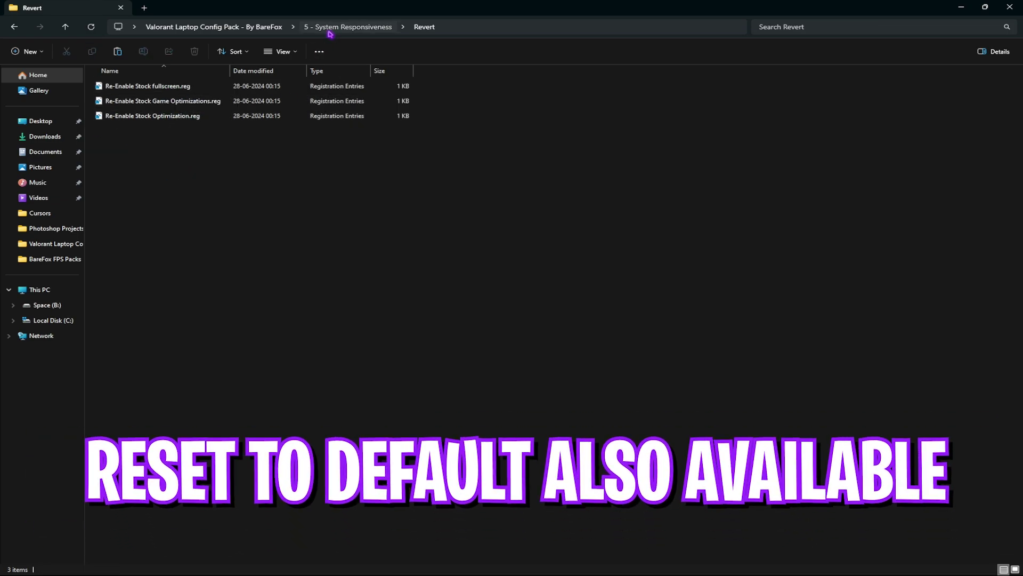
pyautogui.click(213, 27)
# Step: Open 6 - Windows Important Tweaks and review its seven tweak registry files
pyautogui.doubleClick(143, 161)
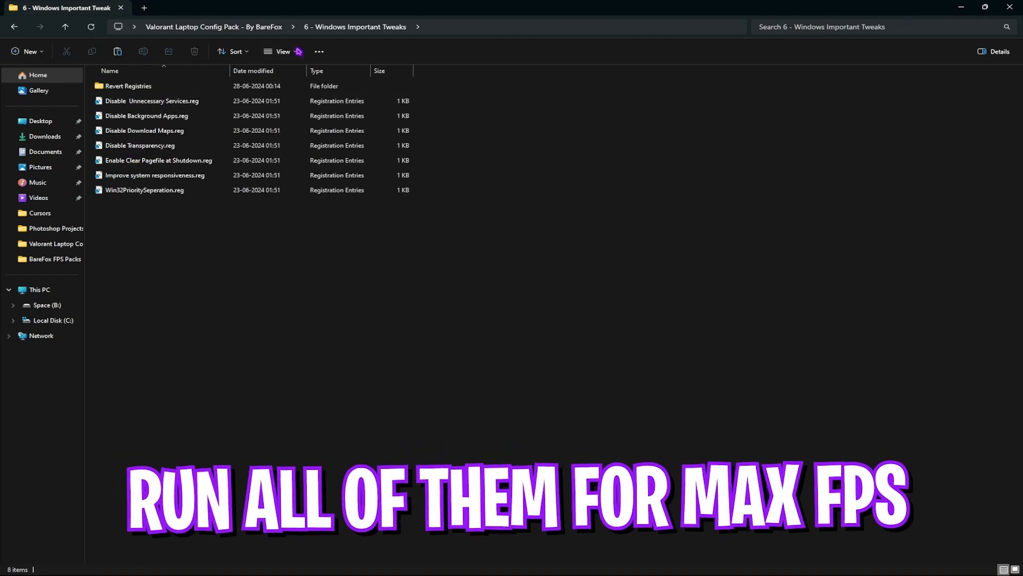
pyautogui.moveTo(192, 240); pyautogui.dragTo(151, 96)
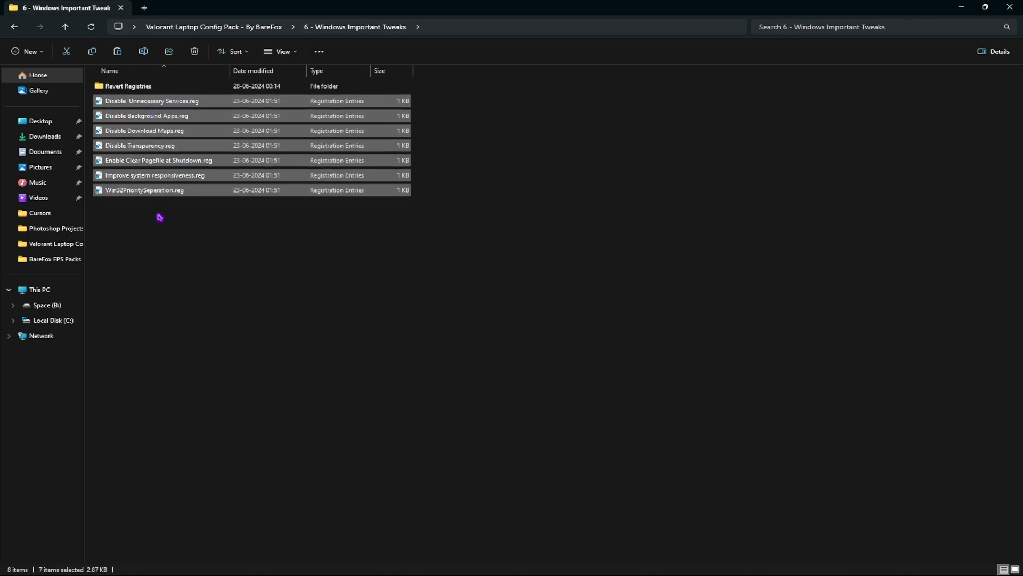
pyautogui.moveTo(223, 249); pyautogui.dragTo(137, 105)
pyautogui.moveTo(220, 275); pyautogui.dragTo(122, 105)
pyautogui.click(188, 225)
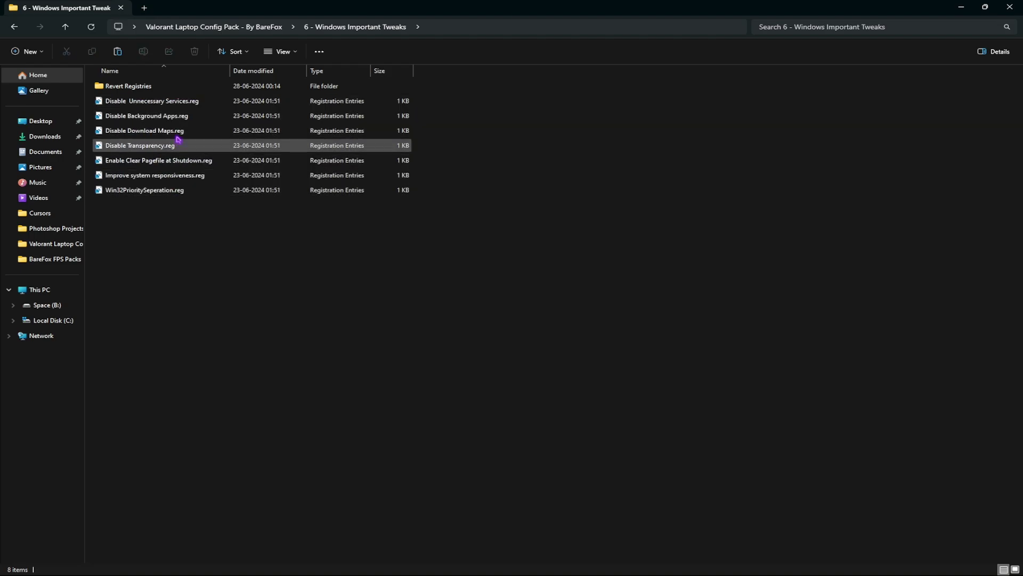
# Step: Check the files in Revert Registries, then return to the config pack's main folder
pyautogui.doubleClick(174, 88)
pyautogui.moveTo(217, 251); pyautogui.dragTo(171, 85)
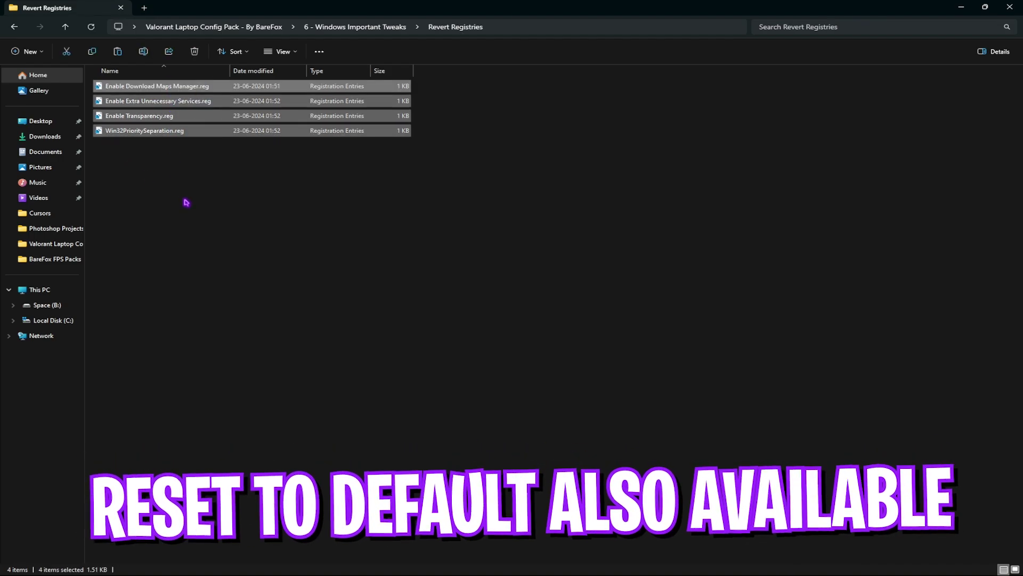
pyautogui.moveTo(240, 183); pyautogui.dragTo(158, 83)
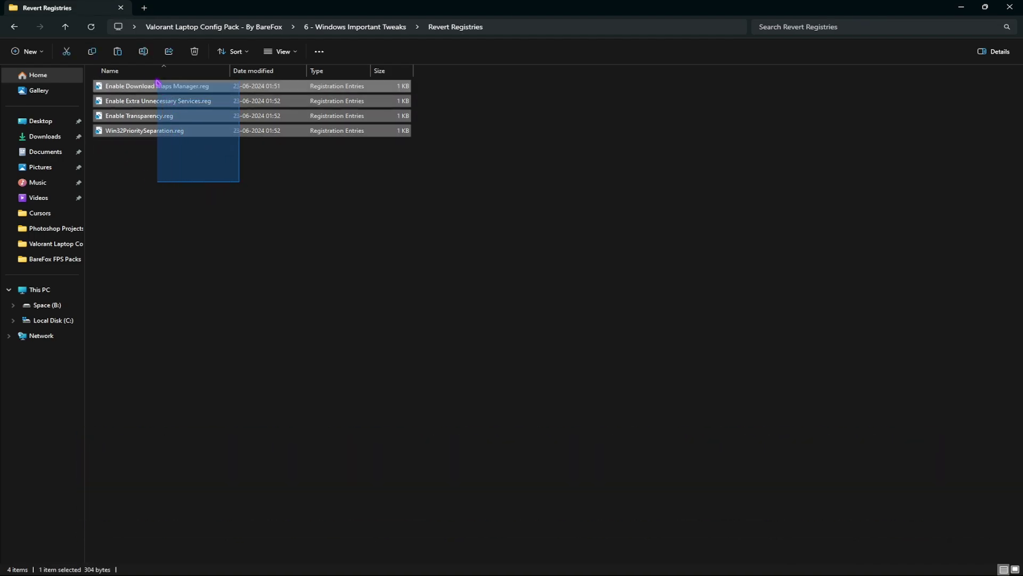
pyautogui.click(202, 179)
pyautogui.click(250, 25)
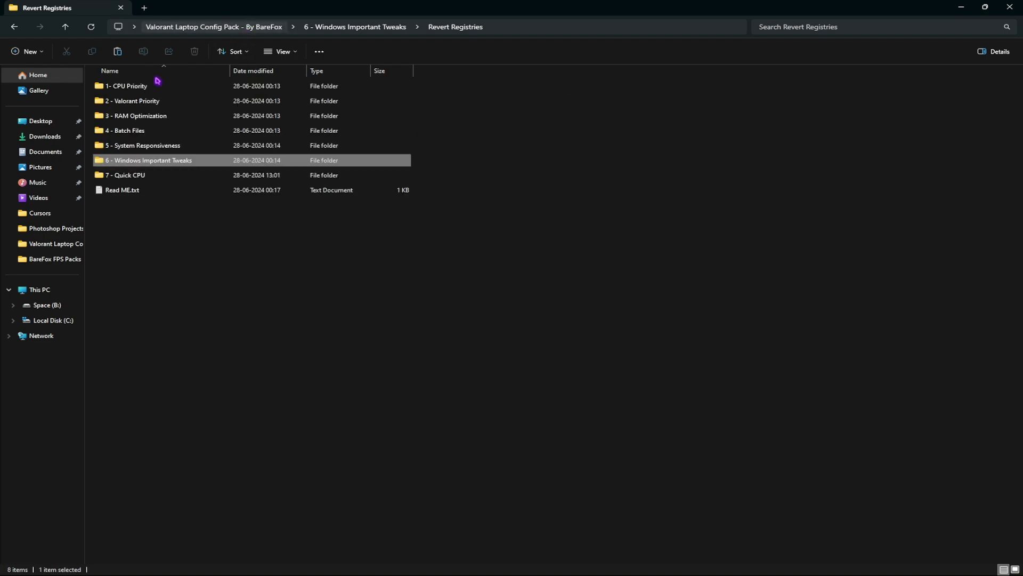
# Step: Install Quick CPU from QuickCpuSetup-4.8.0.0-x64.msi in 7 - Quick CPU, keeping the default folder
pyautogui.doubleClick(137, 173)
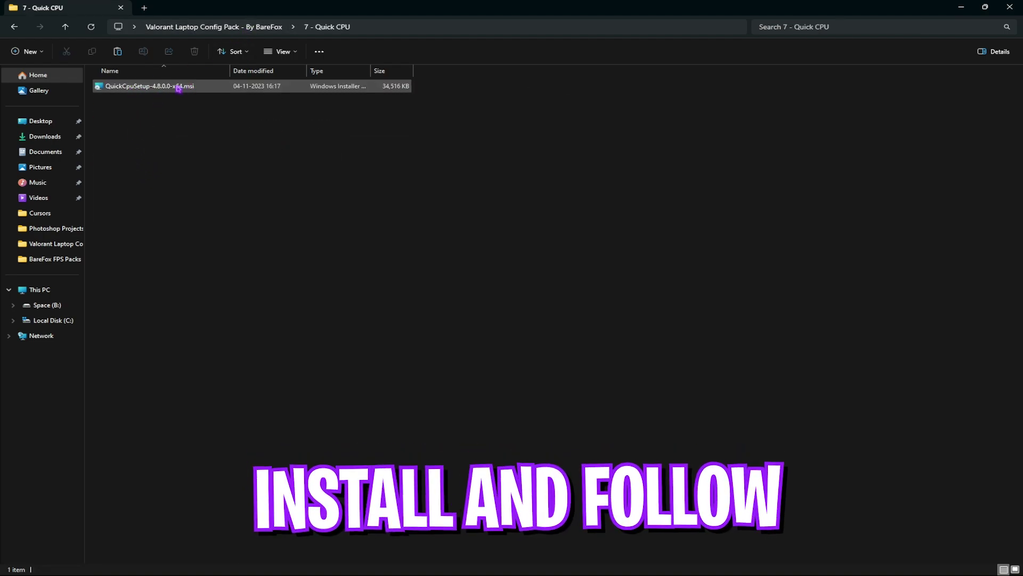
pyautogui.doubleClick(154, 87)
pyautogui.click(568, 367)
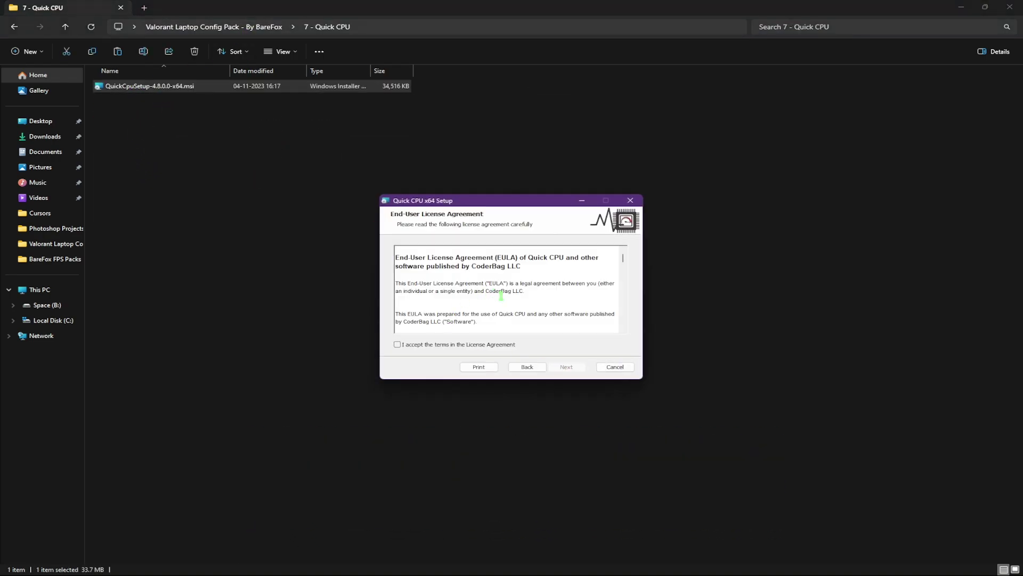
pyautogui.press('Return')
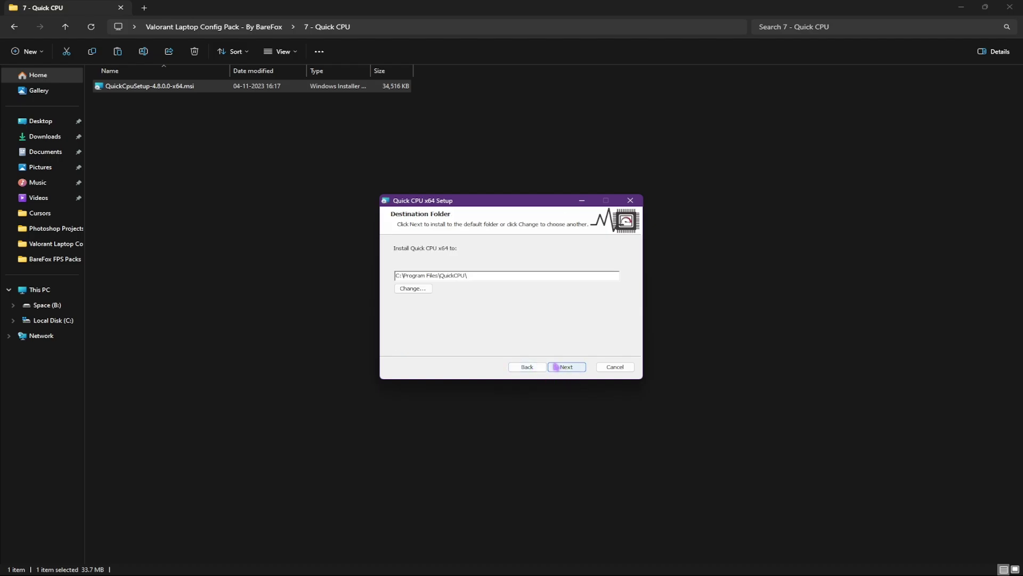
pyautogui.click(556, 367)
pyautogui.click(550, 366)
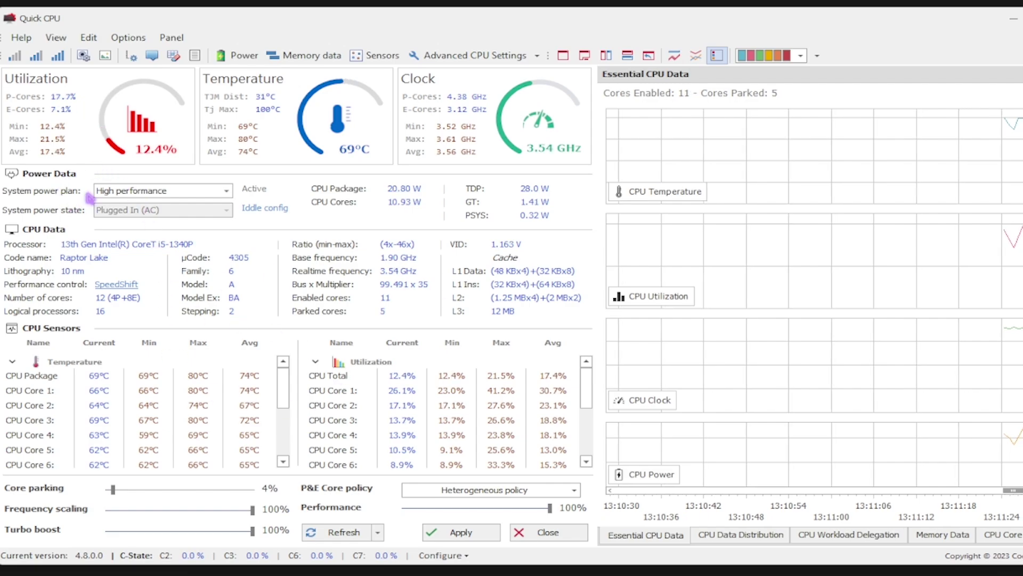
# Step: In Quick CPU, choose the High performance power plan, set core parking to 100%, and apply
pyautogui.click(133, 191)
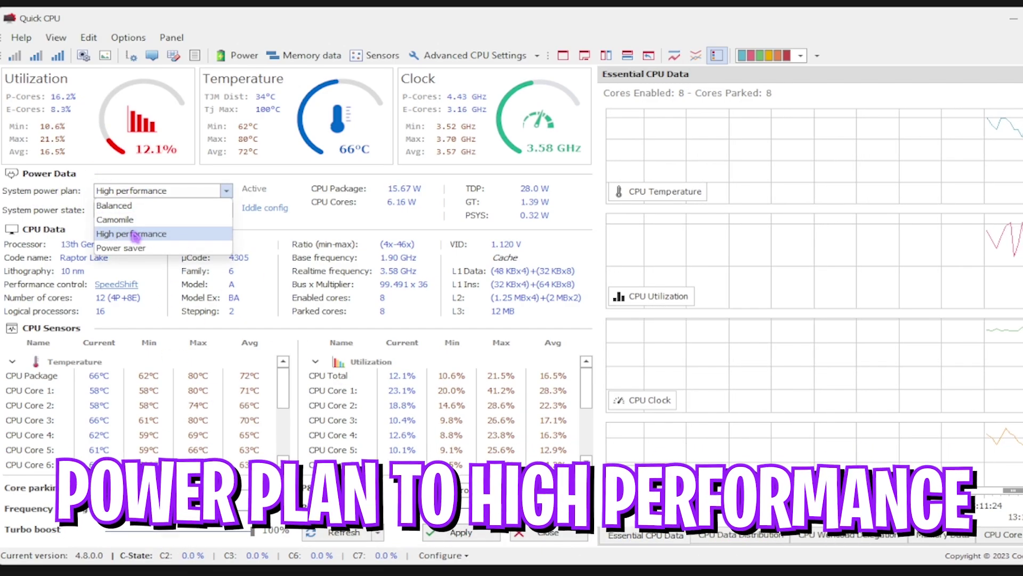
pyautogui.click(135, 235)
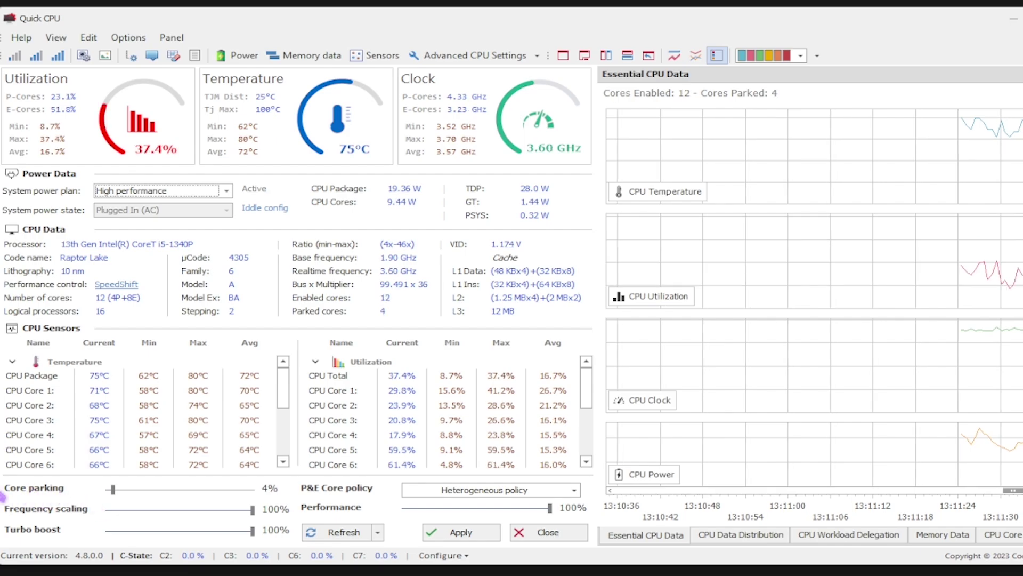
pyautogui.moveTo(113, 489); pyautogui.dragTo(252, 489)
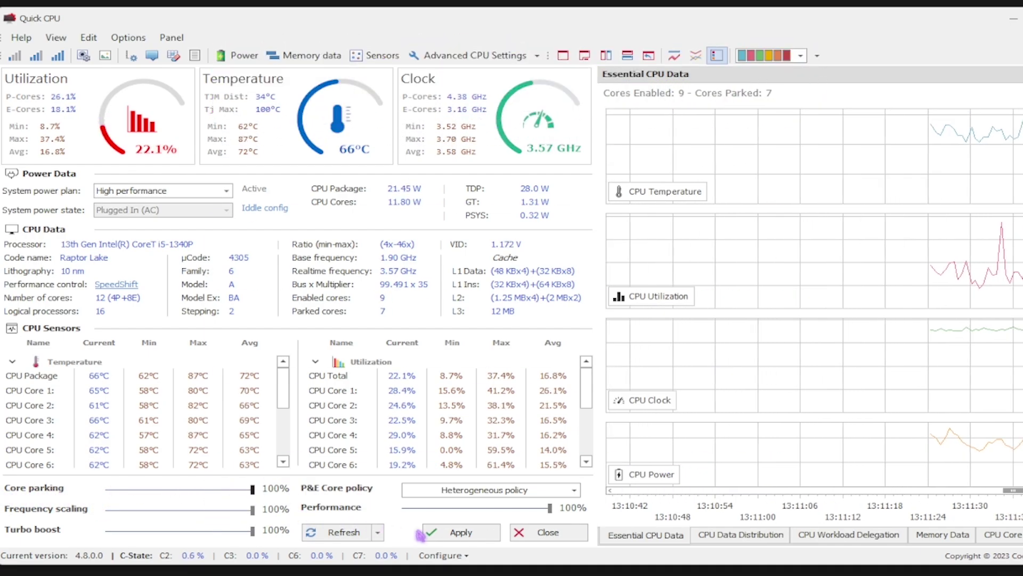
pyautogui.click(460, 532)
pyautogui.click(621, 336)
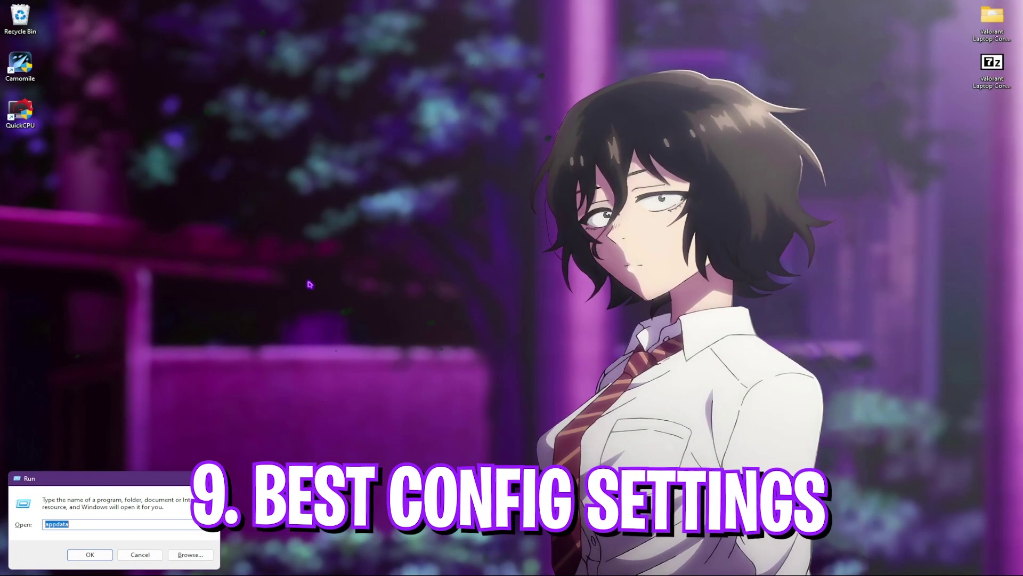
# Step: Go from appdata to Local > VALORANT > Saved > Config > profile > Windows and right-click GameUserSettings.ini
pyautogui.write('appdata')
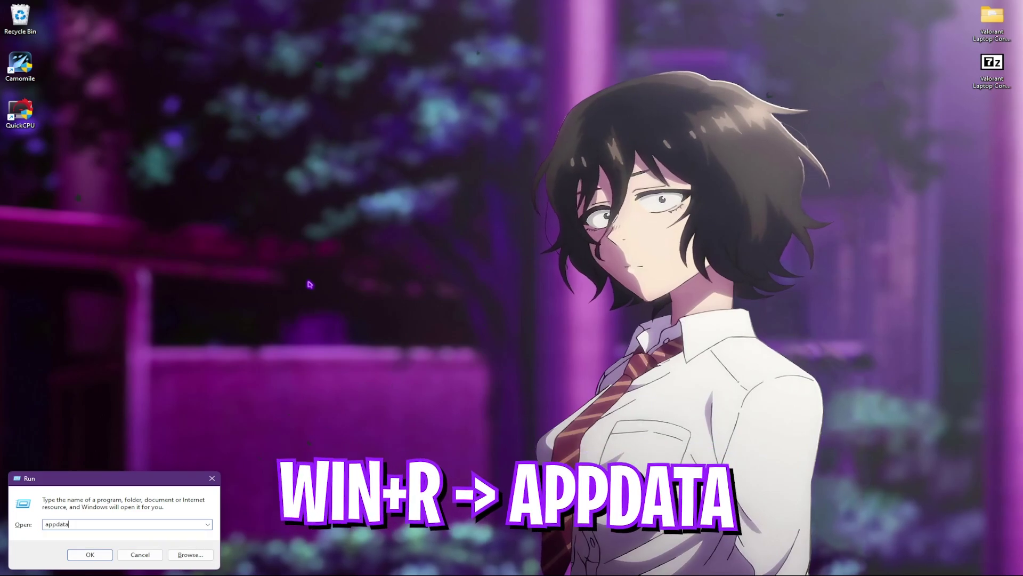
pyautogui.press('Return')
pyautogui.doubleClick(126, 87)
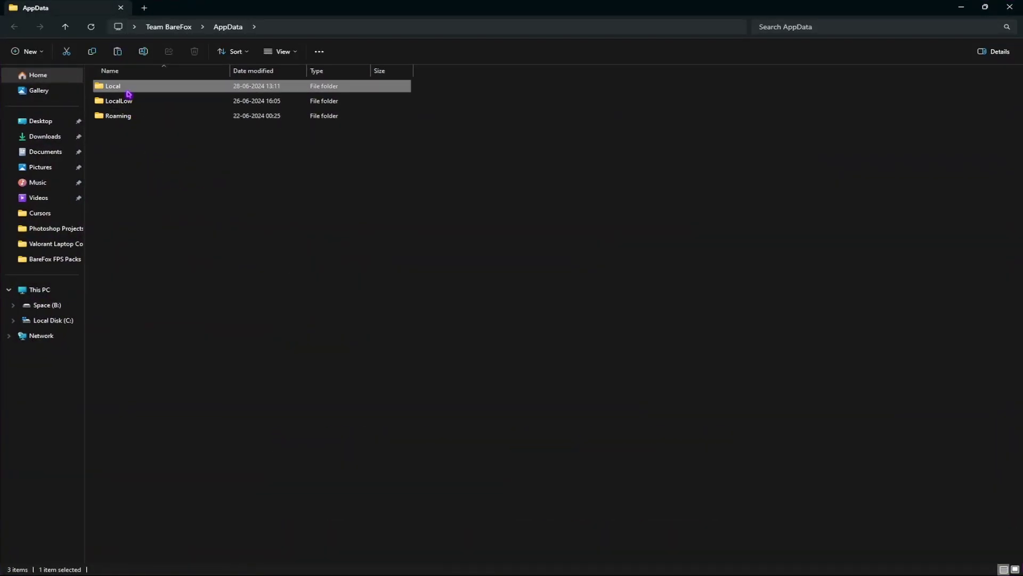
pyautogui.press('v')
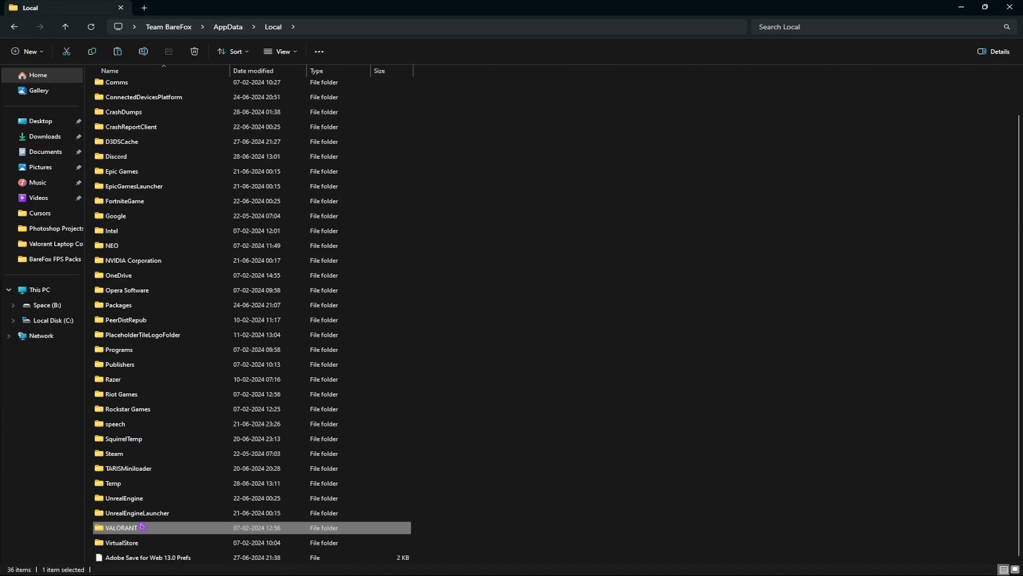
pyautogui.doubleClick(142, 527)
pyautogui.doubleClick(126, 88)
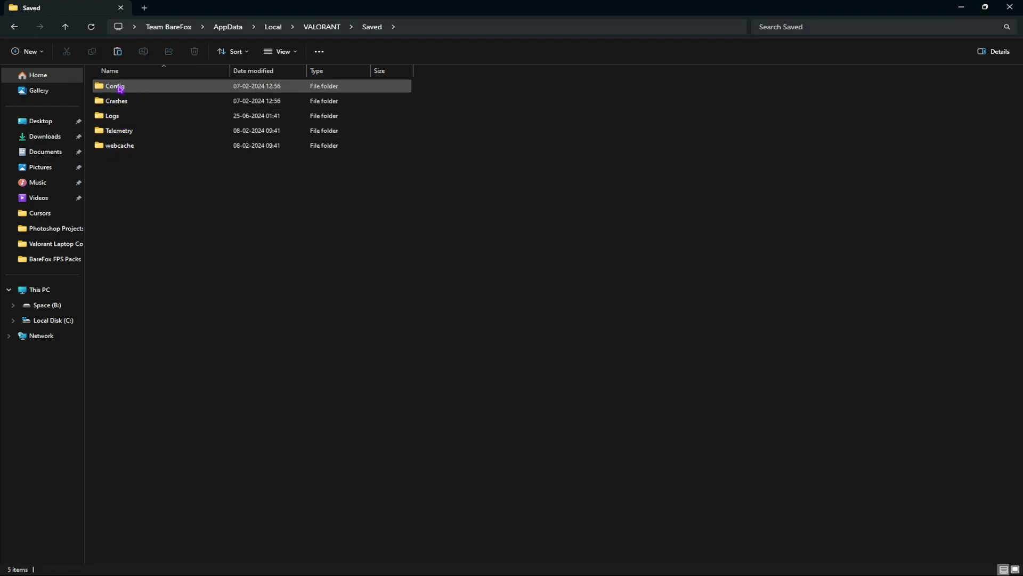
pyautogui.doubleClick(121, 88)
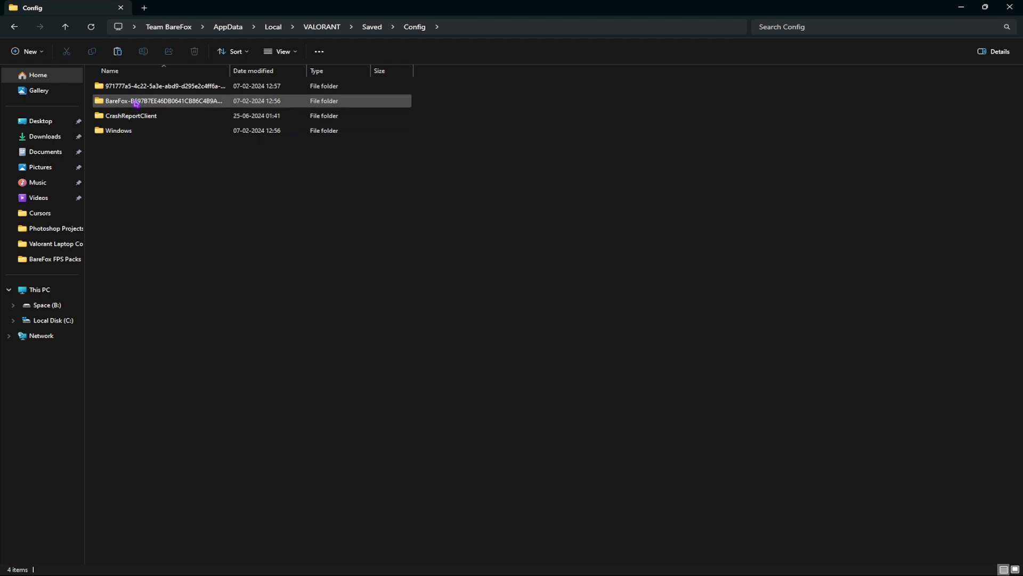
pyautogui.doubleClick(128, 86)
pyautogui.doubleClick(119, 87)
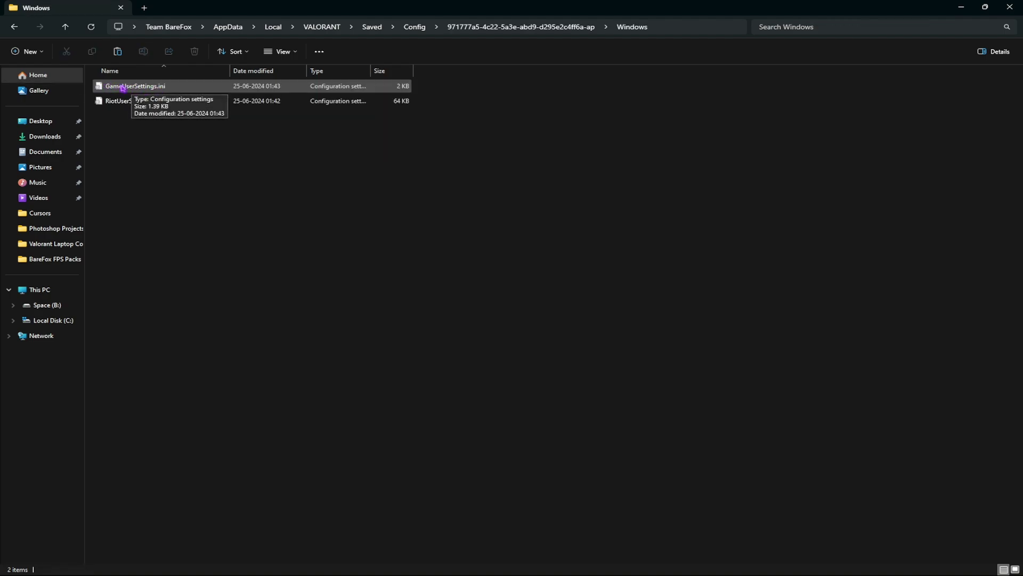
pyautogui.rightClick(123, 88)
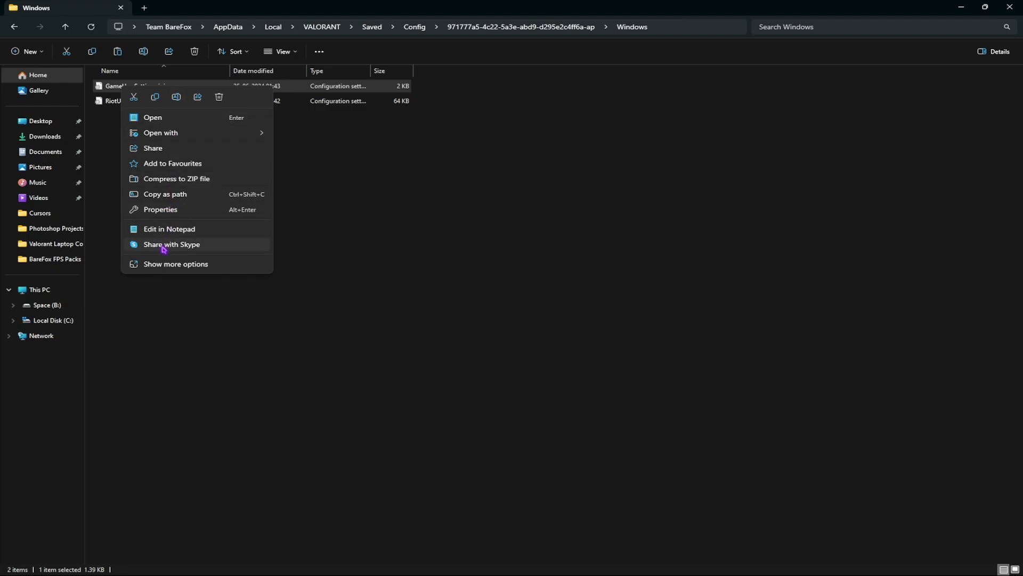
# Step: Edit GameUserSettings.ini in a maximized Notepad, changing the FrameRateLimit value
pyautogui.click(170, 229)
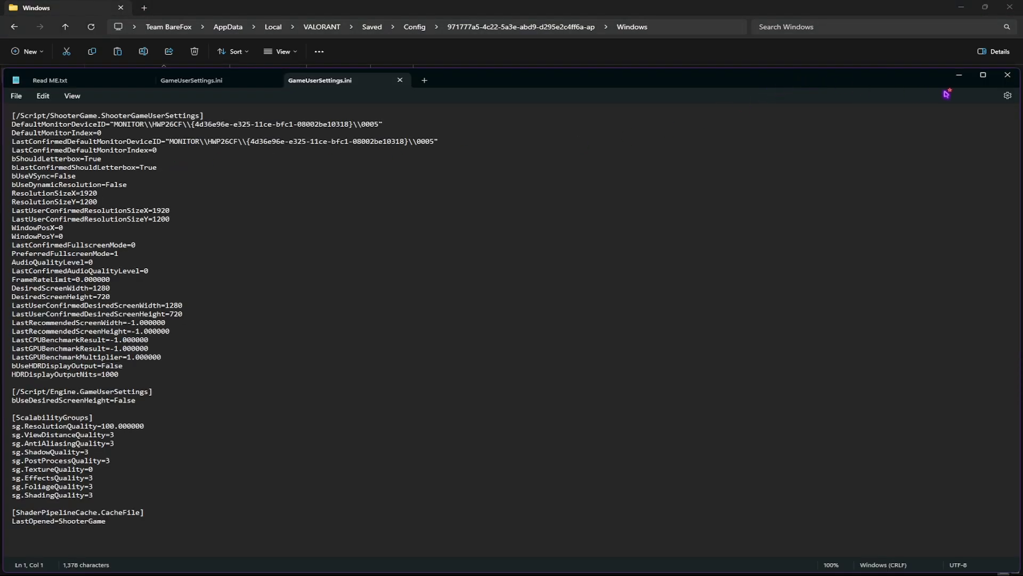
pyautogui.click(980, 77)
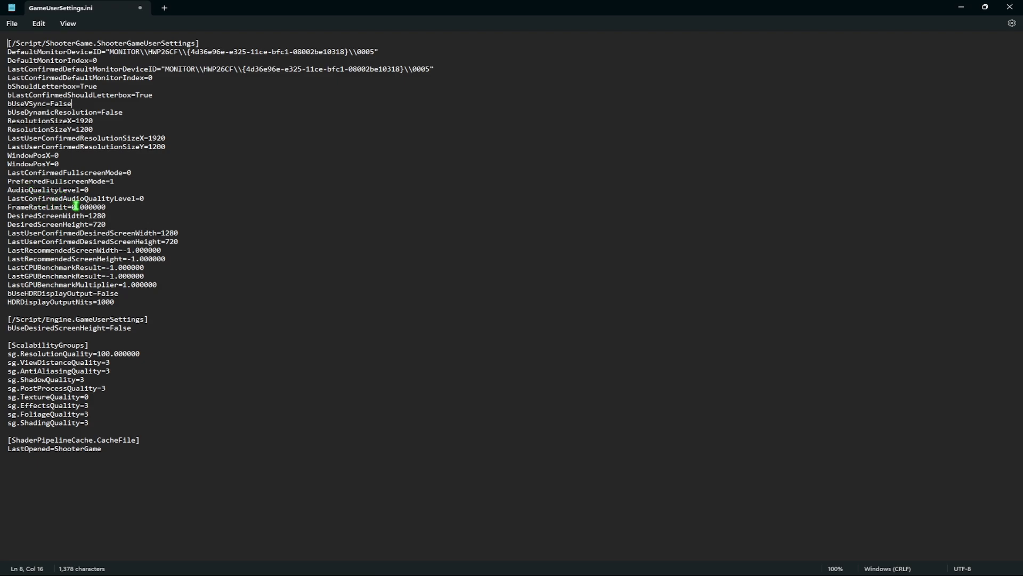
pyautogui.click(77, 209)
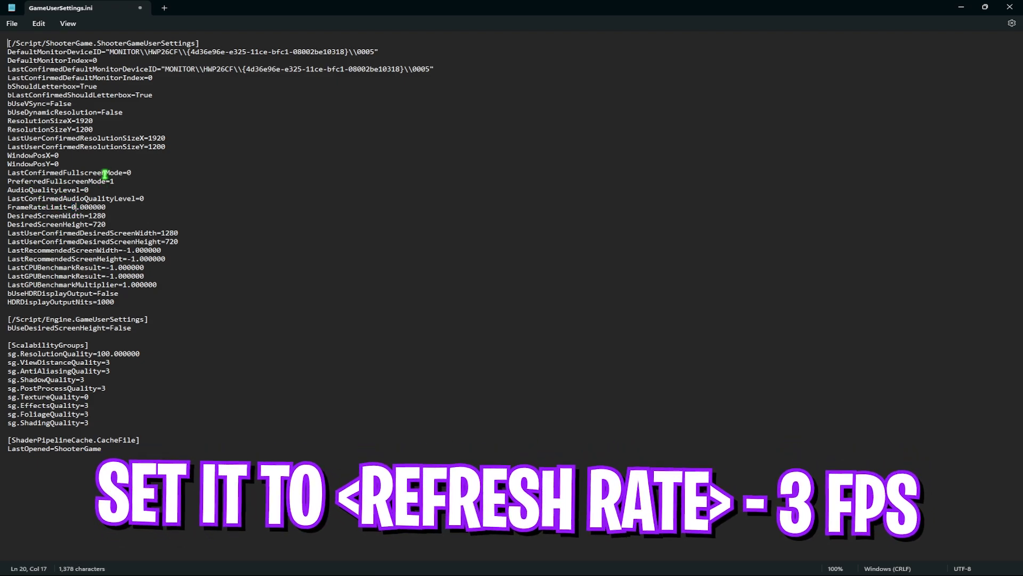
pyautogui.write('57')
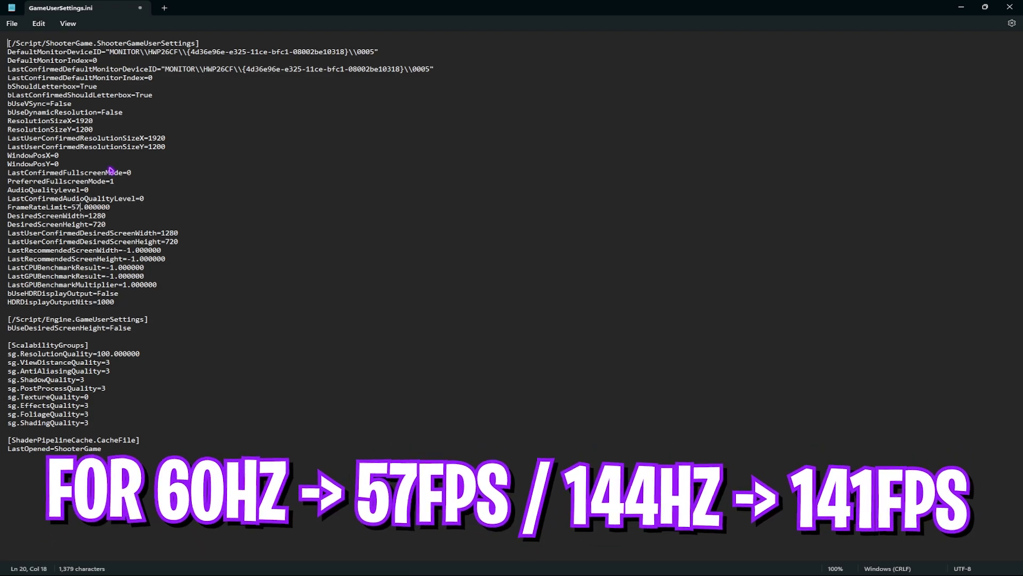
pyautogui.press('BackSpace')
pyautogui.press('BackSpace')
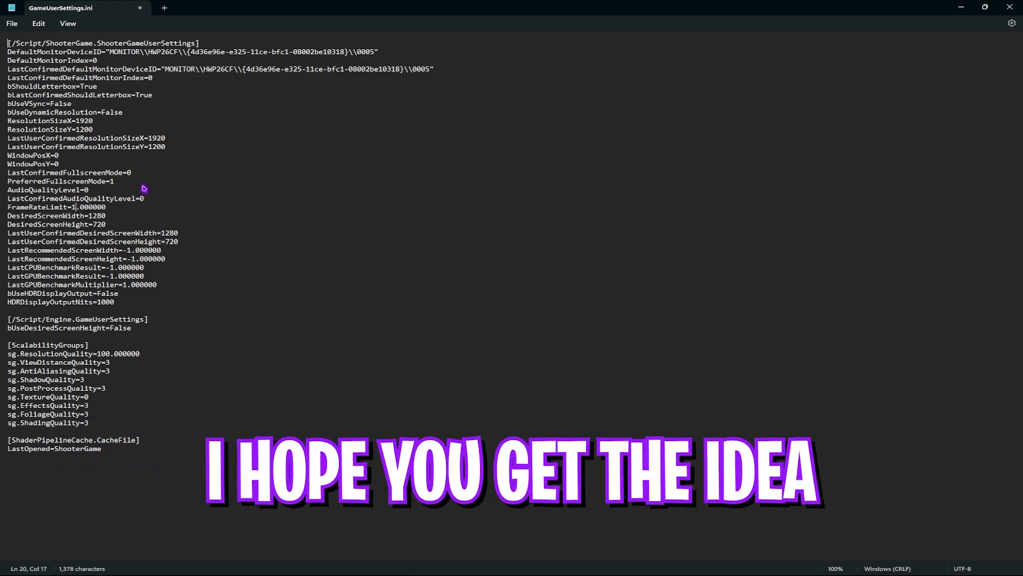
pyautogui.write('141')
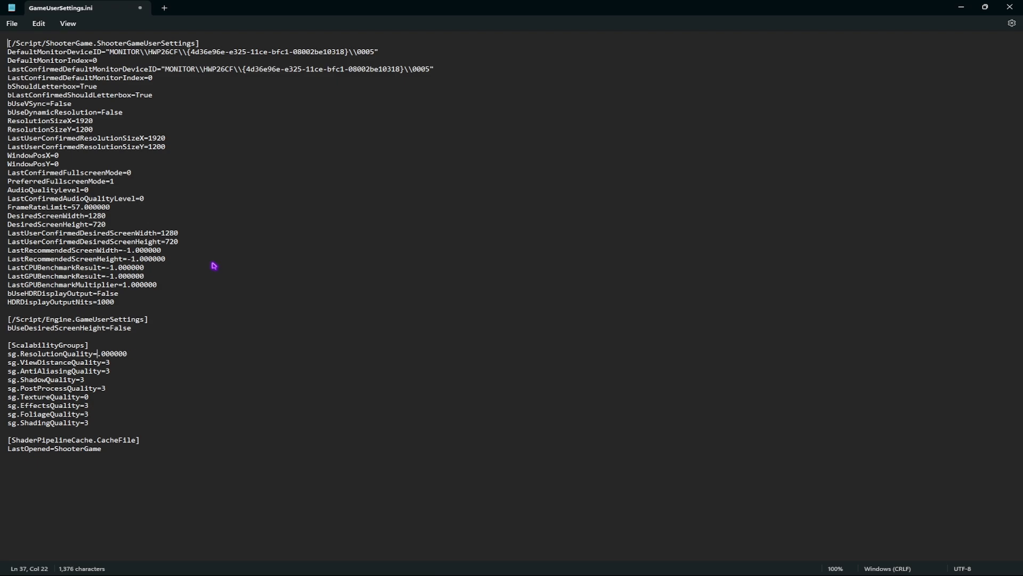
# Step: Set ResolutionQuality to 90, then save and close the file
pyautogui.write('90')
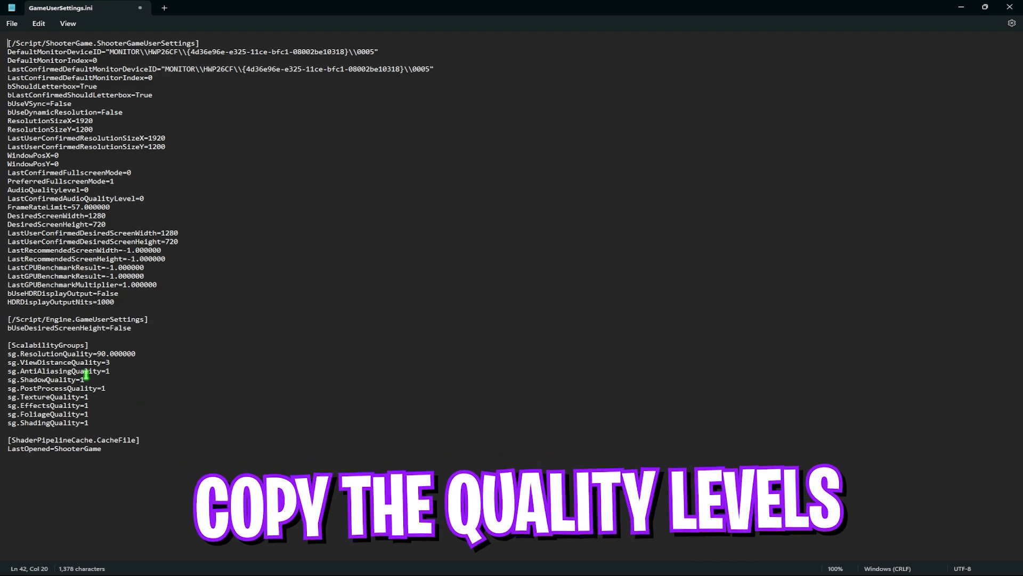
pyautogui.hotkey('ctrl', 's')
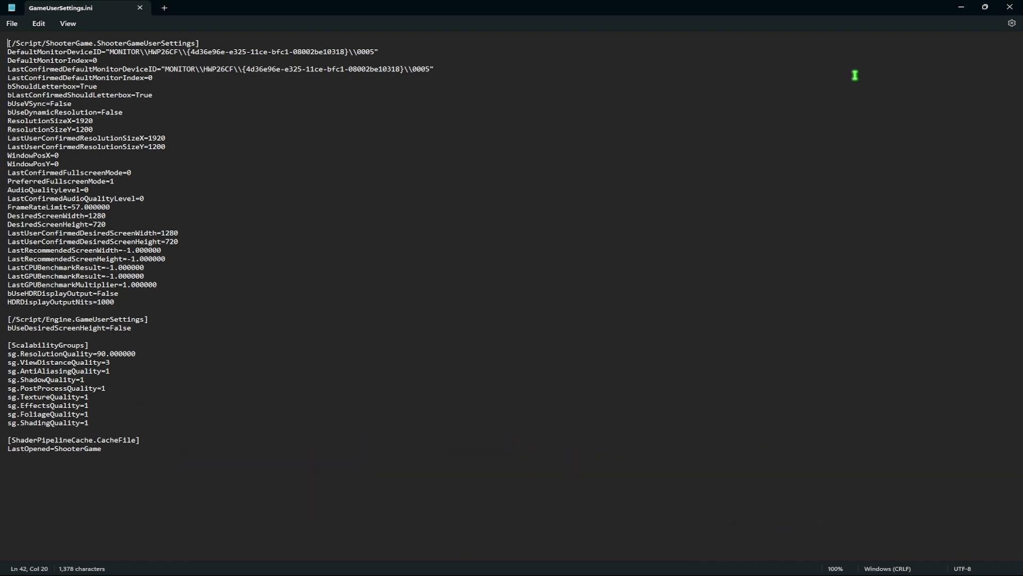
pyautogui.click(1010, 7)
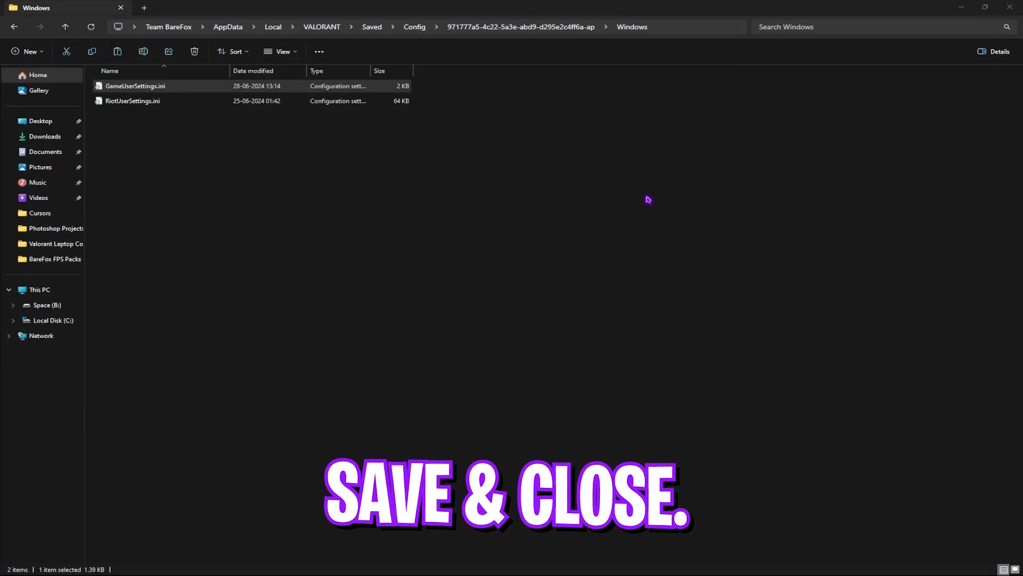
# Step: Close the File Explorer window showing VALORANT's Windows config folder
pyautogui.click(1008, 6)
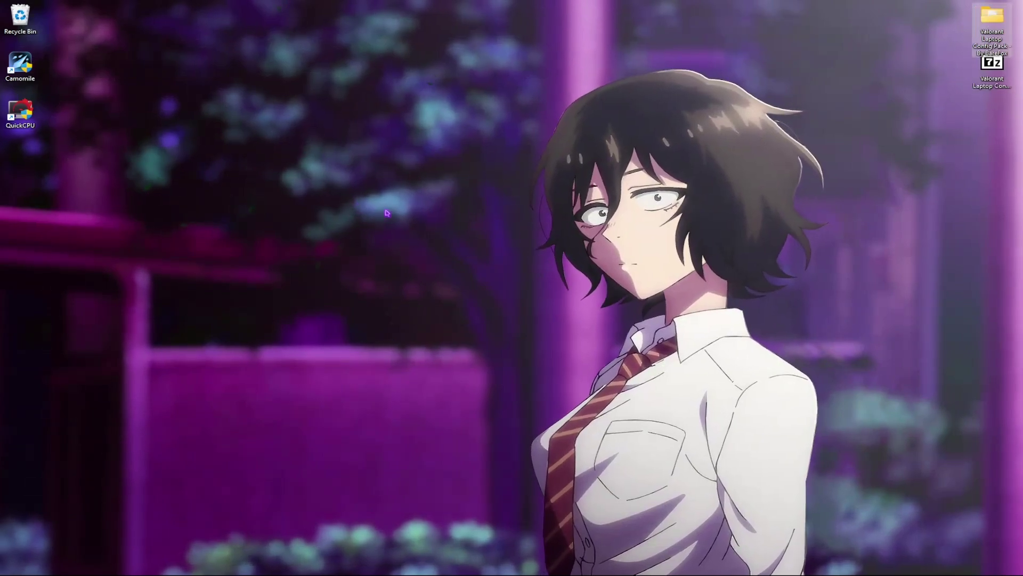